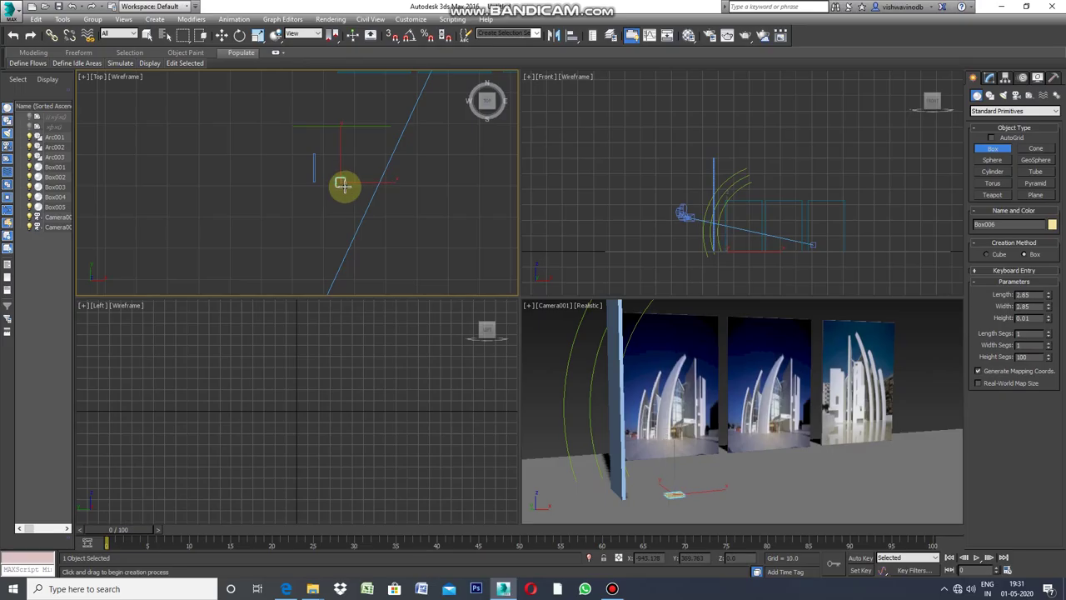
Step: Draw a new tall box, Box006, in the Top viewport and start entering its Length
left_click_drag(343, 185, 344, 185)
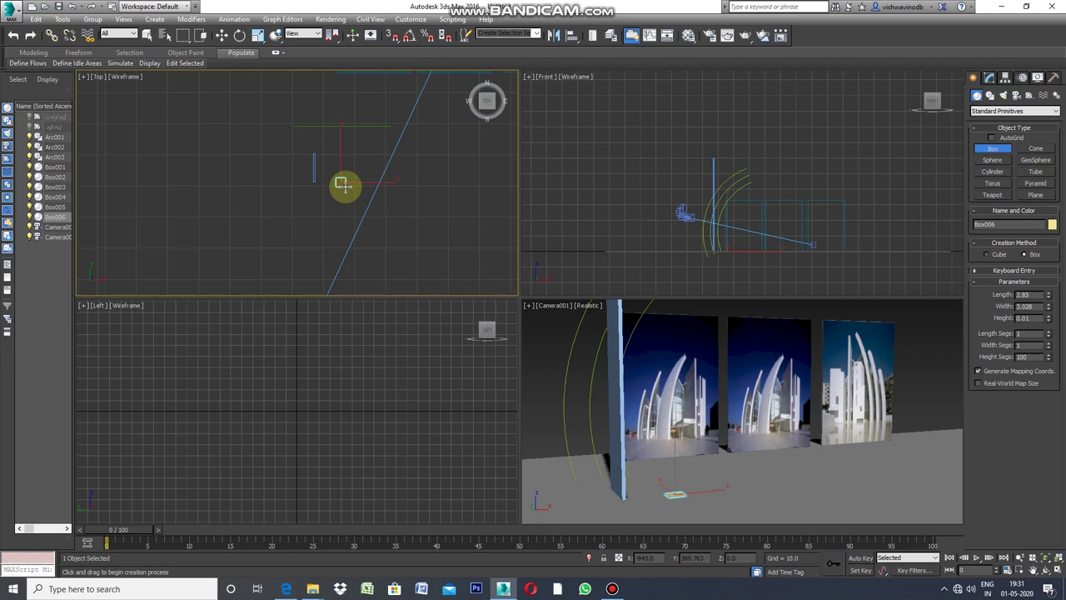
left_click(348, 131)
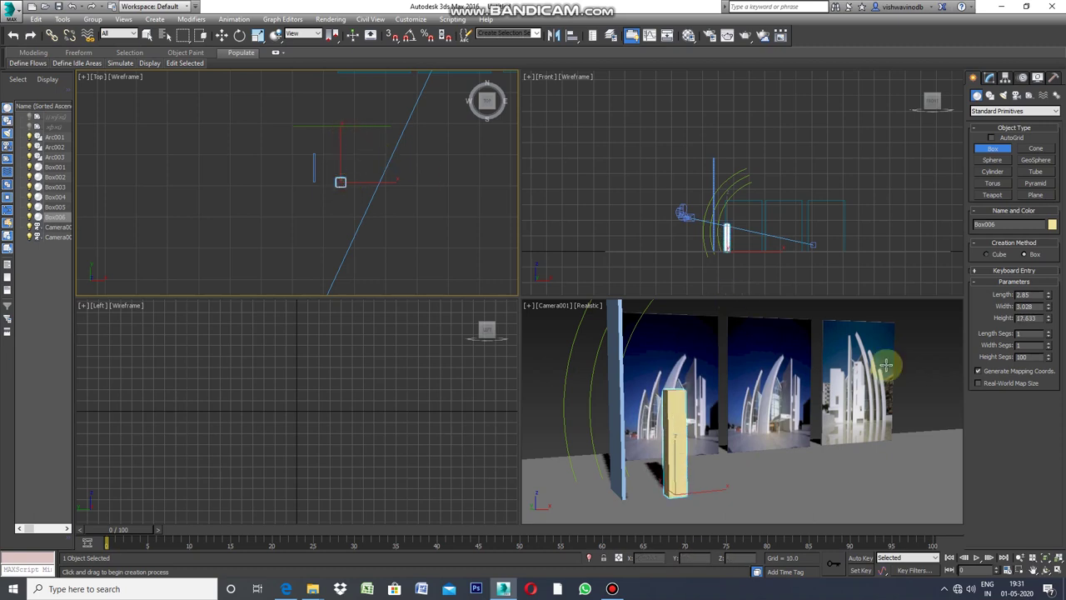
left_click(1031, 294)
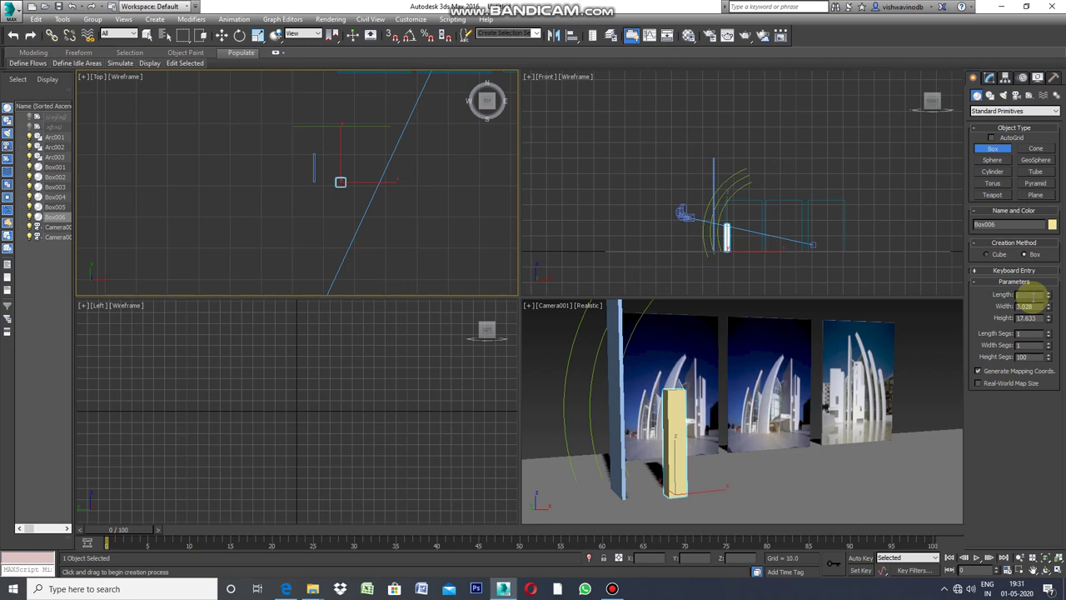
type("15")
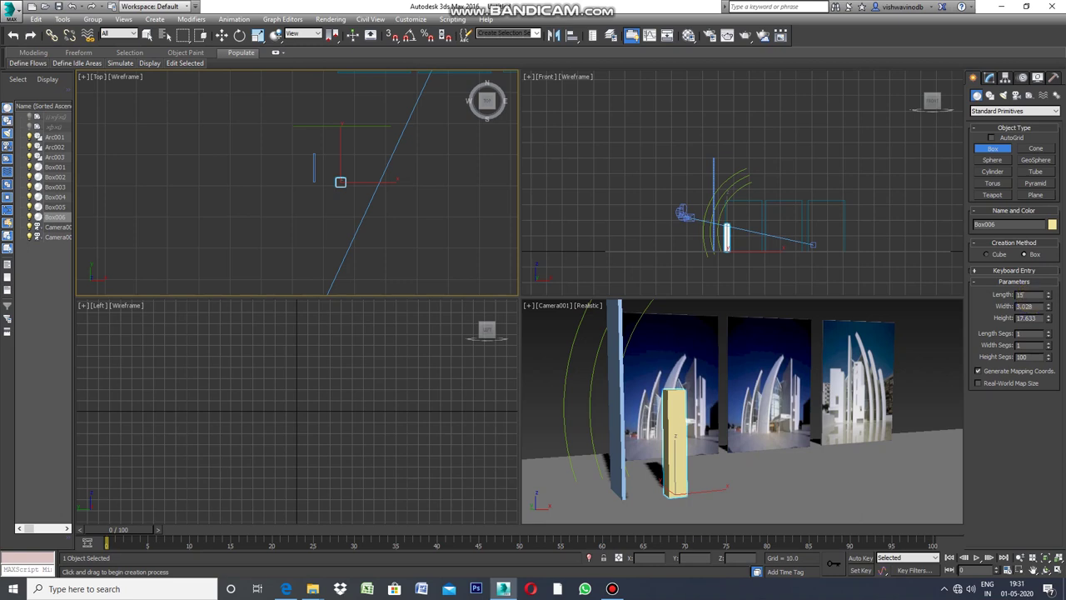
Step: Set Box006's parameters to Length 15, Width 0.6 and Height 60
double_click(1033, 307)
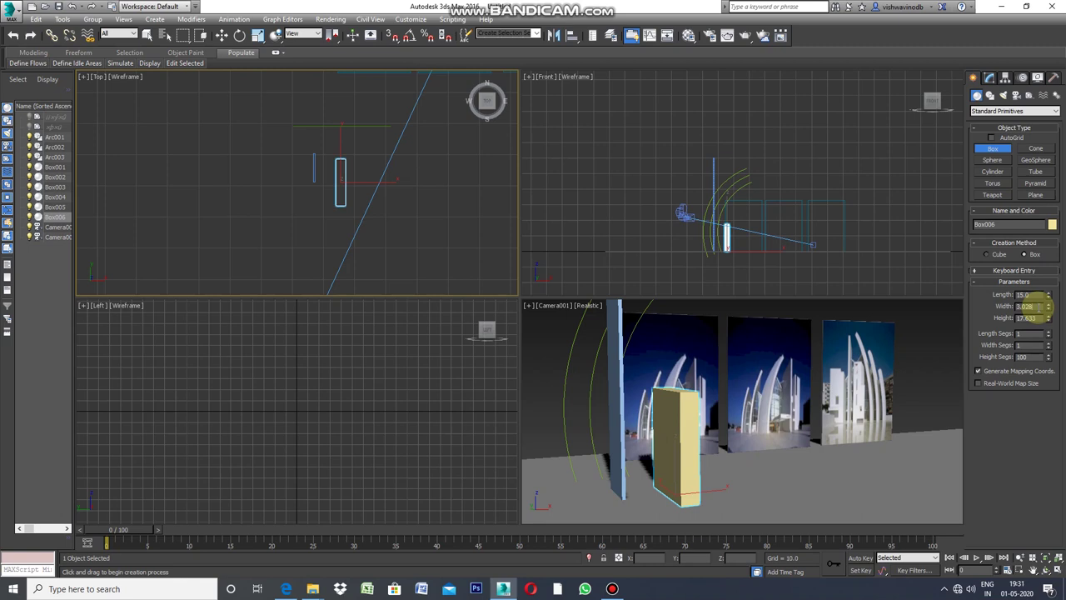
key("BackSpace")
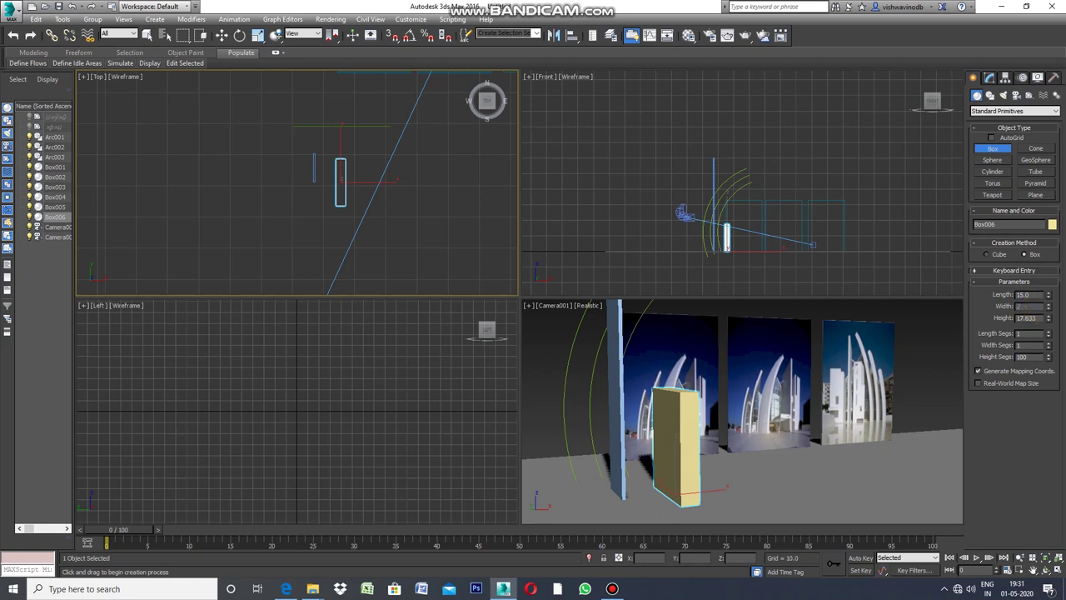
type("6")
key("Return")
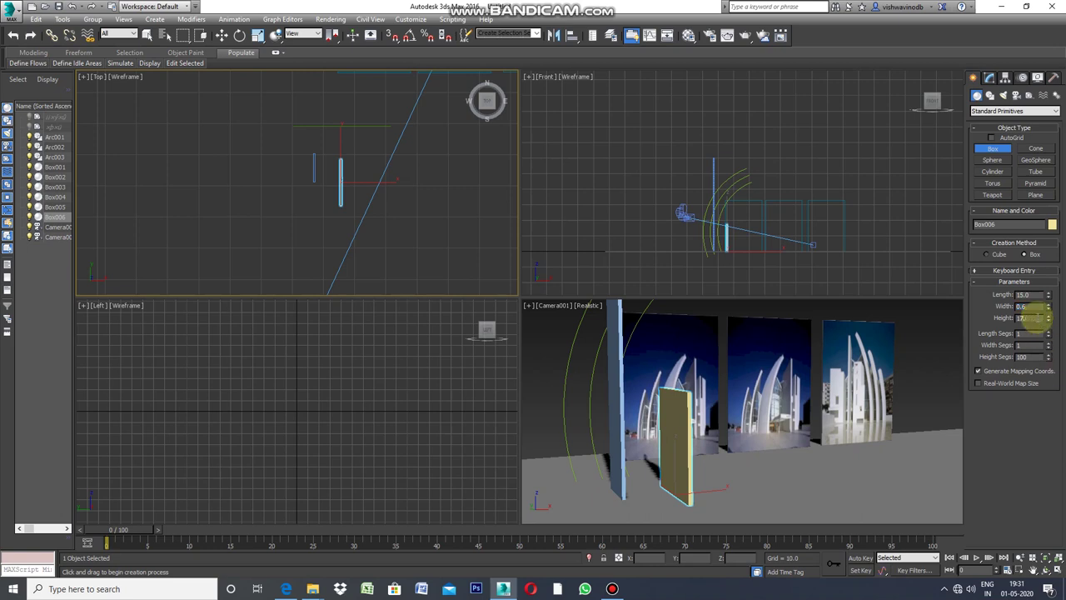
type("60")
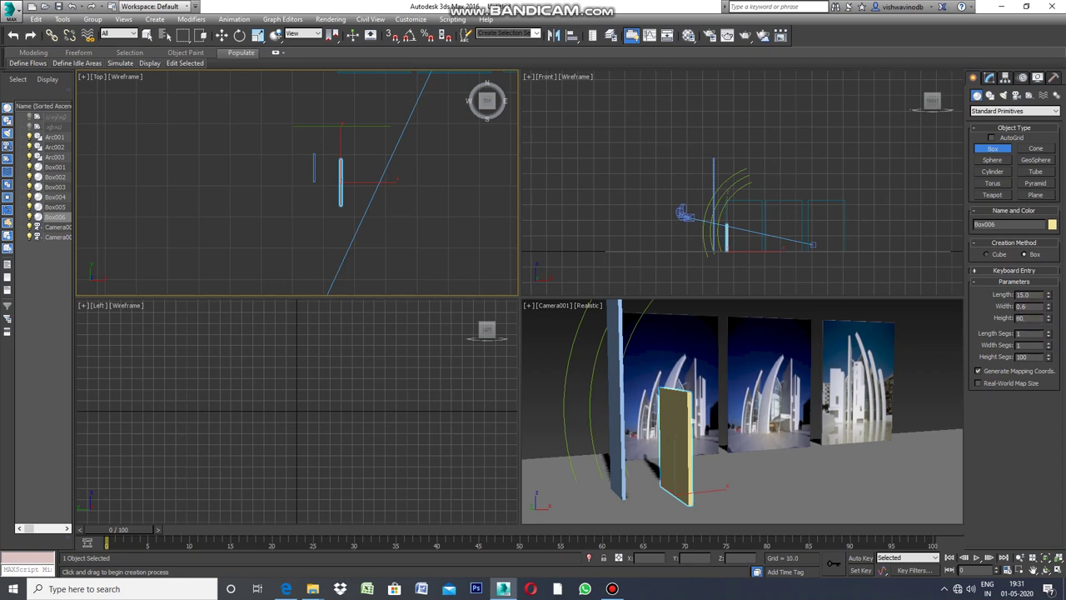
left_click(1041, 319)
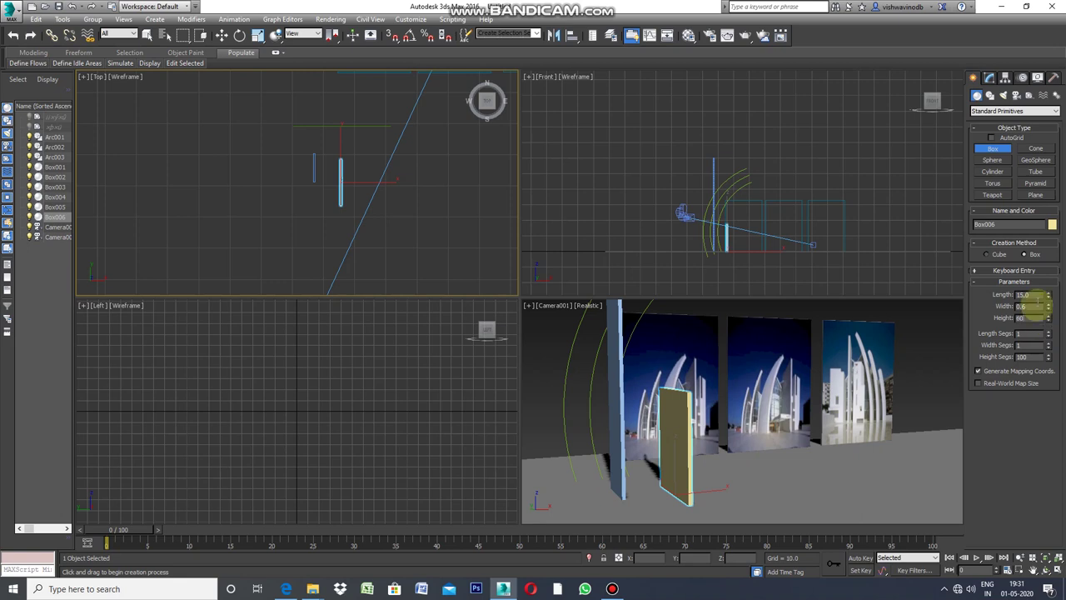
left_click(1040, 345)
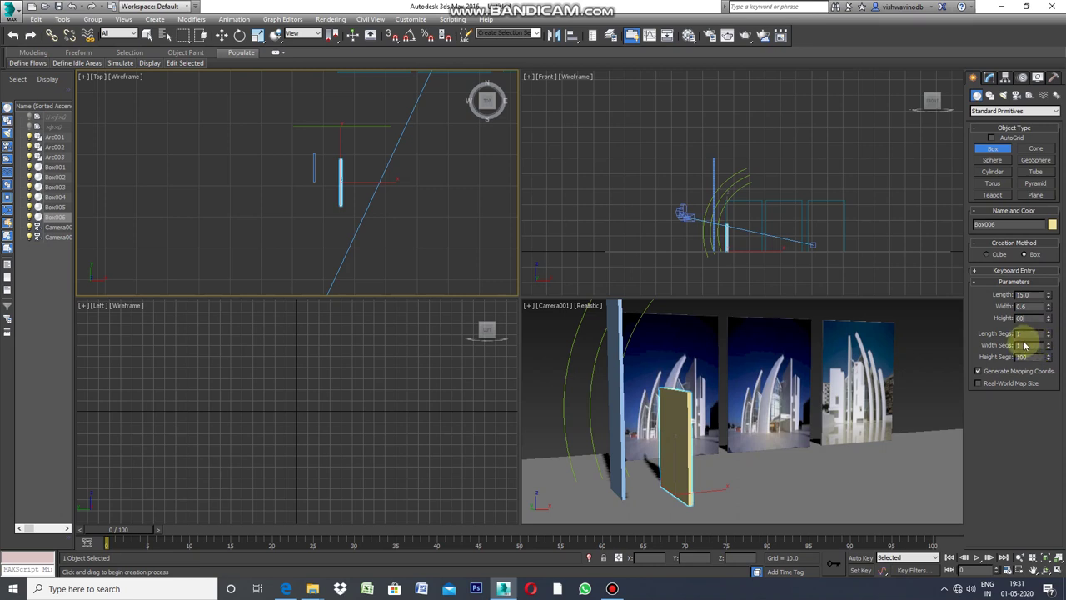
left_click(1029, 335)
left_click(1039, 345)
left_click(1037, 373)
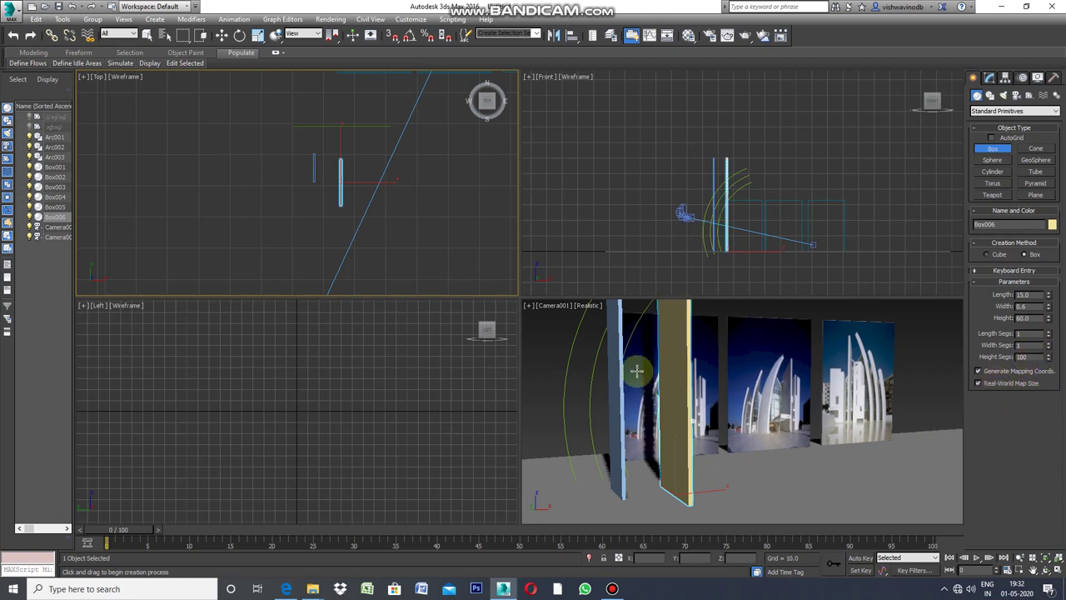
Step: Shift-drag Box006 left along X in the Front viewport to start a copy
left_click(529, 306)
left_click(549, 318)
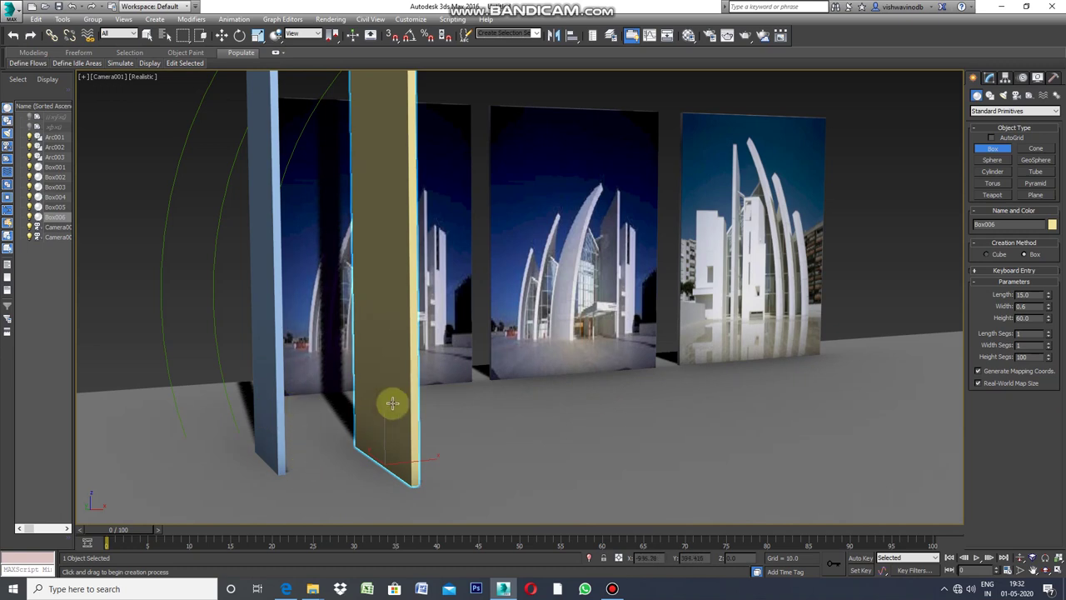
left_click(84, 77)
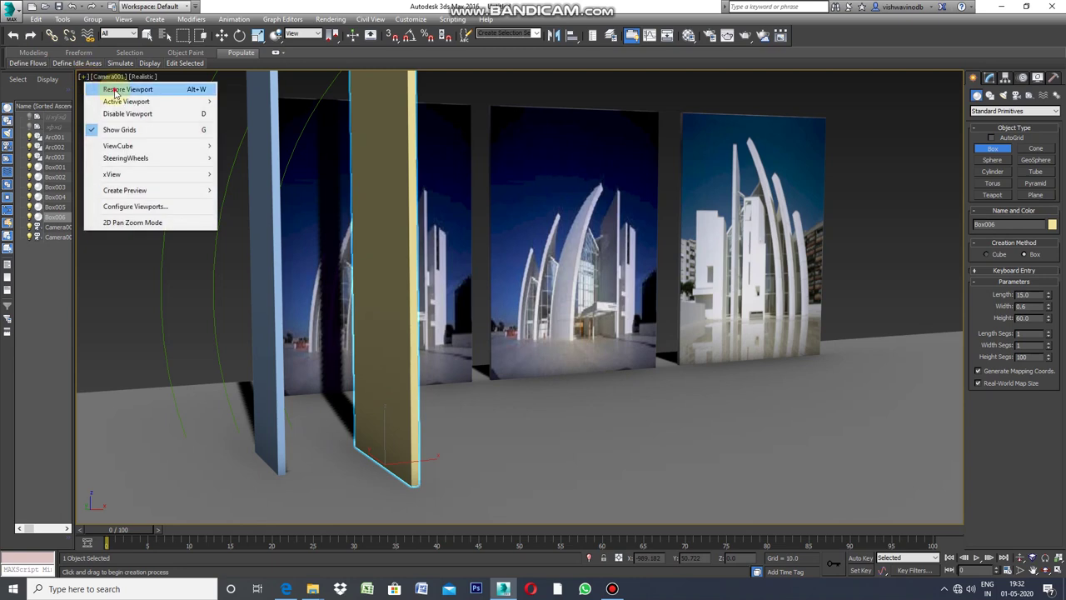
left_click(114, 89)
scroll(746, 237, "up", 3)
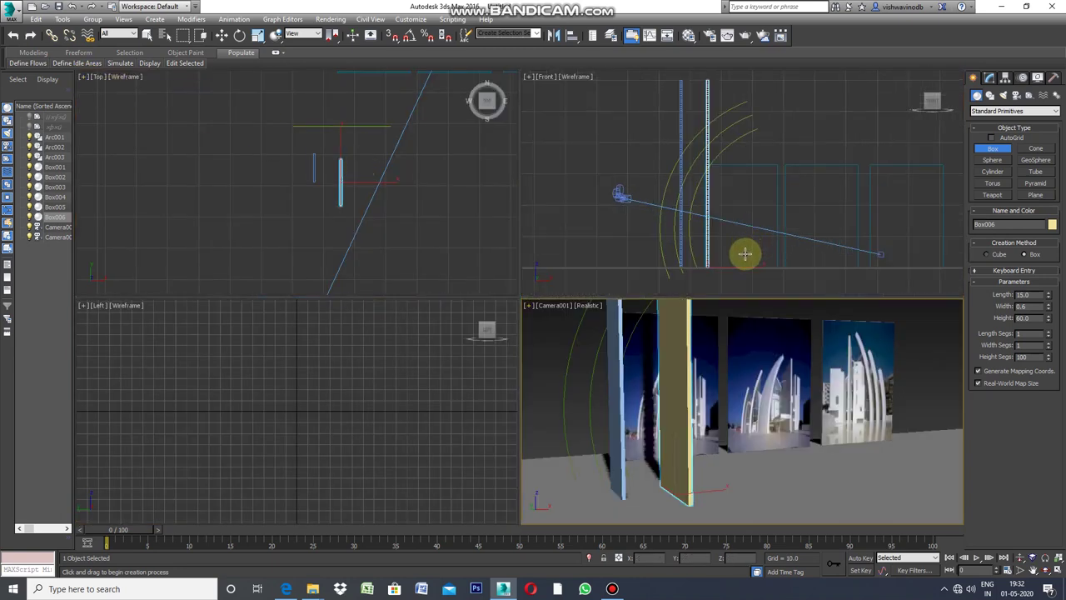
scroll(745, 267, "down", 1)
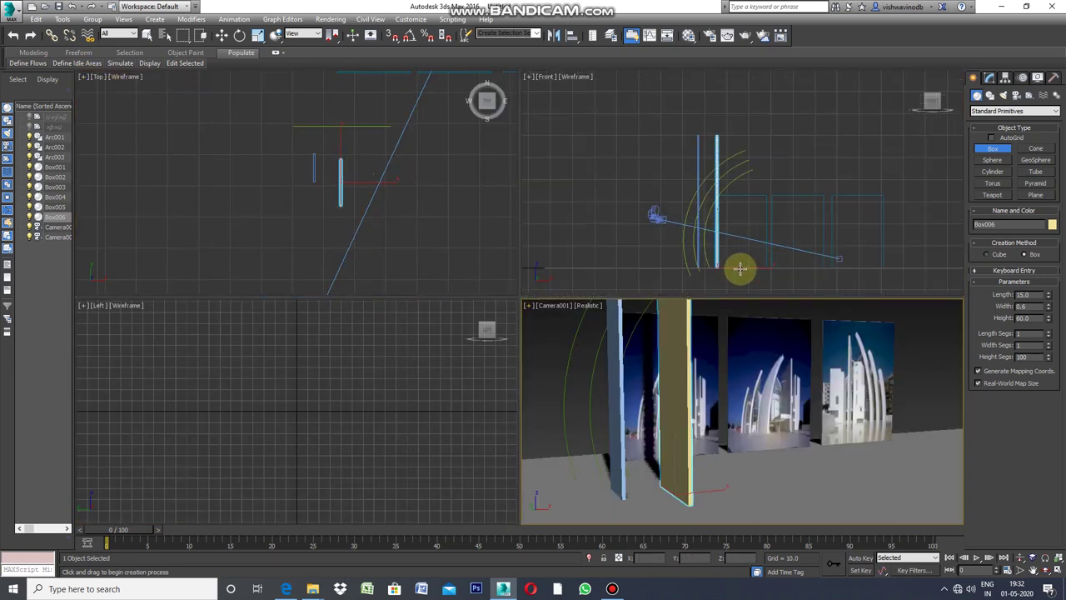
left_click(221, 35)
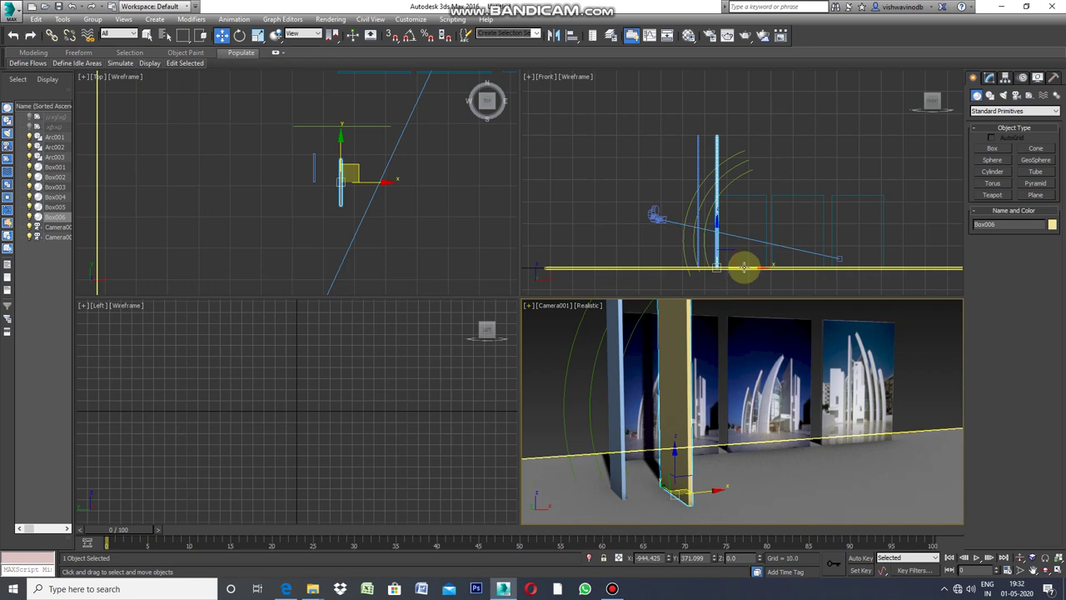
scroll(744, 267, "up", 4)
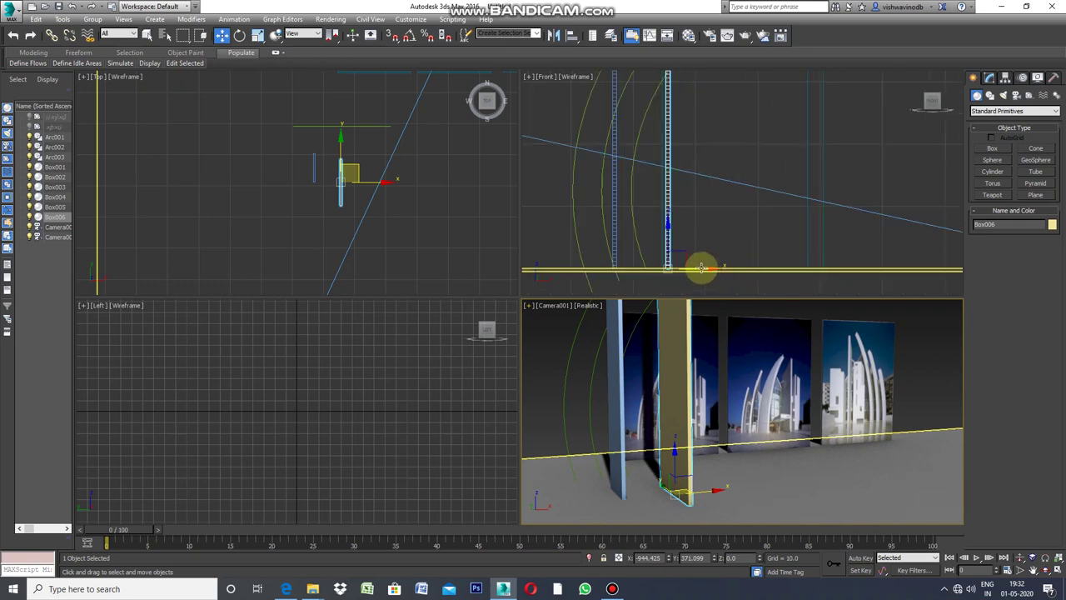
left_click_drag(701, 267, 579, 264)
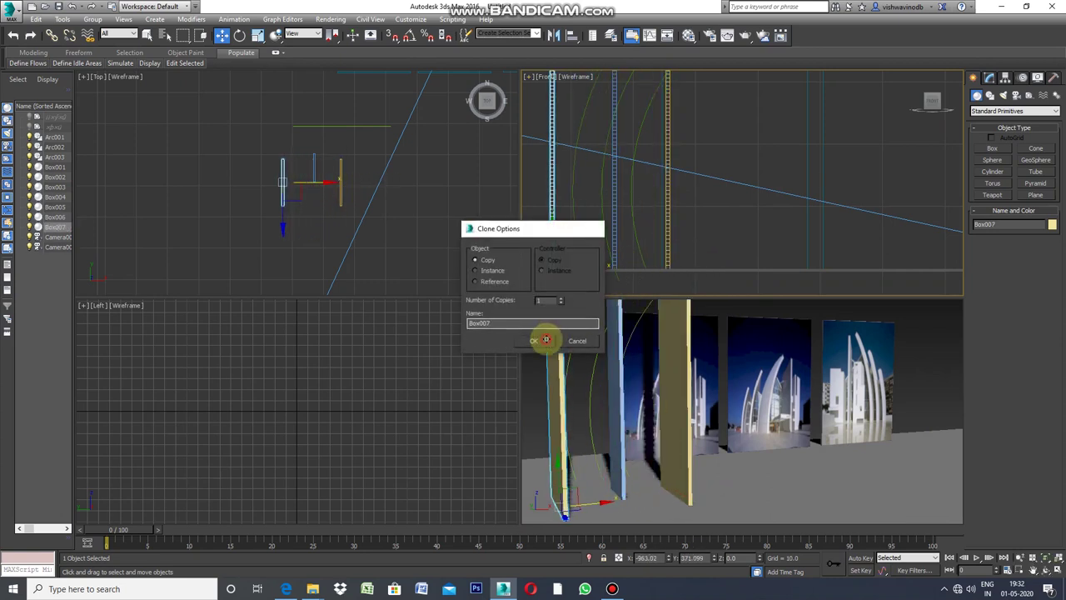
Step: Confirm Box007 as an independent Copy and maximize the Camera viewport
left_click(545, 340)
left_click(528, 305)
left_click(550, 315)
left_click_drag(623, 339, 694, 373)
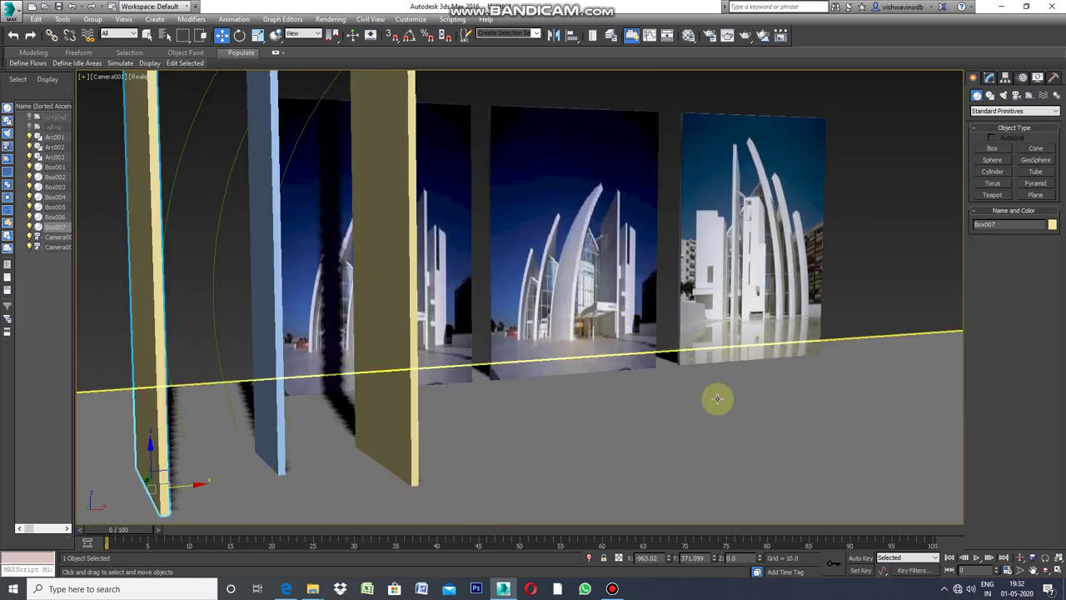
left_click_drag(917, 423, 1034, 417)
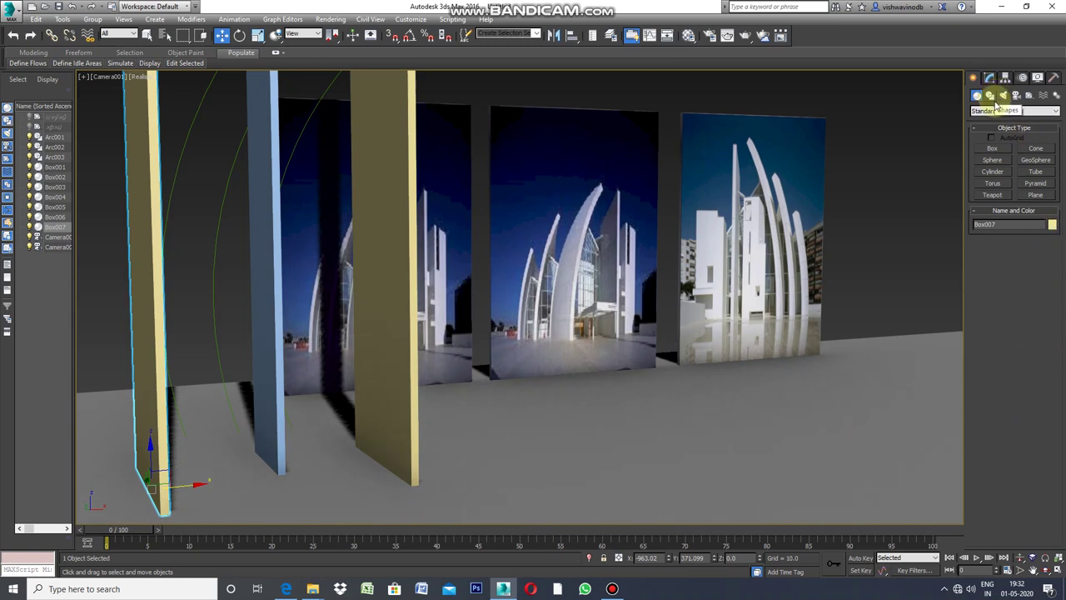
Step: Add a Path Deform Binding (WSM) modifier to Box007, then select Box006
left_click(991, 96)
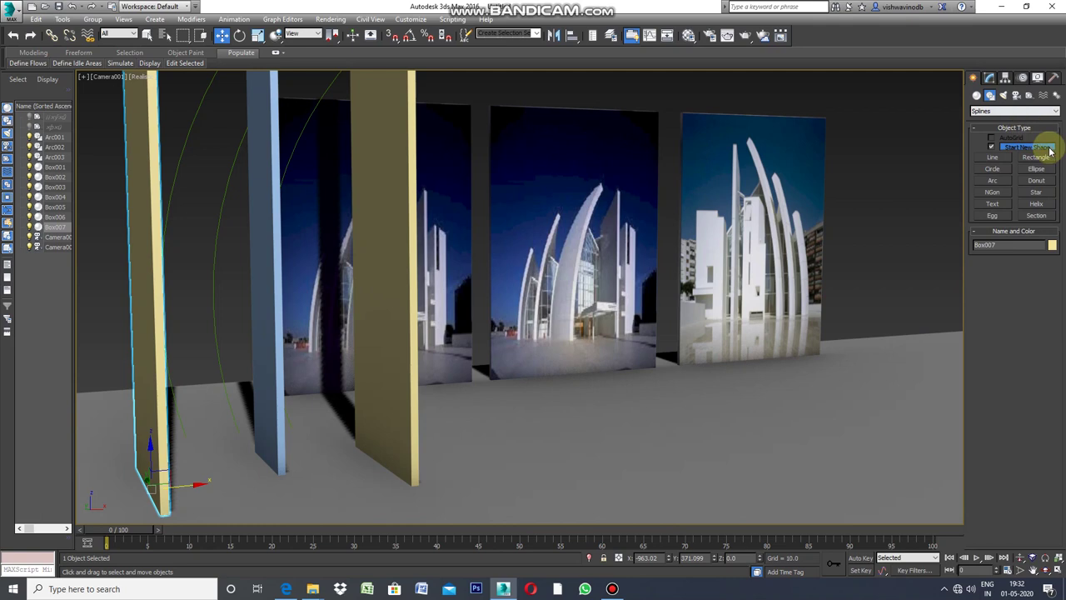
left_click(995, 78)
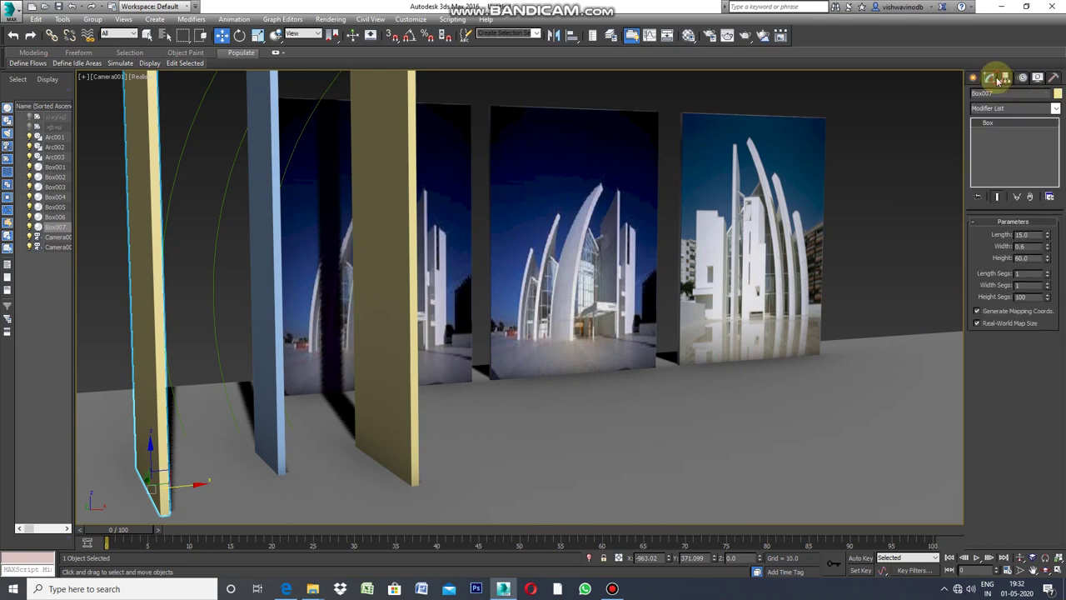
left_click(1053, 111)
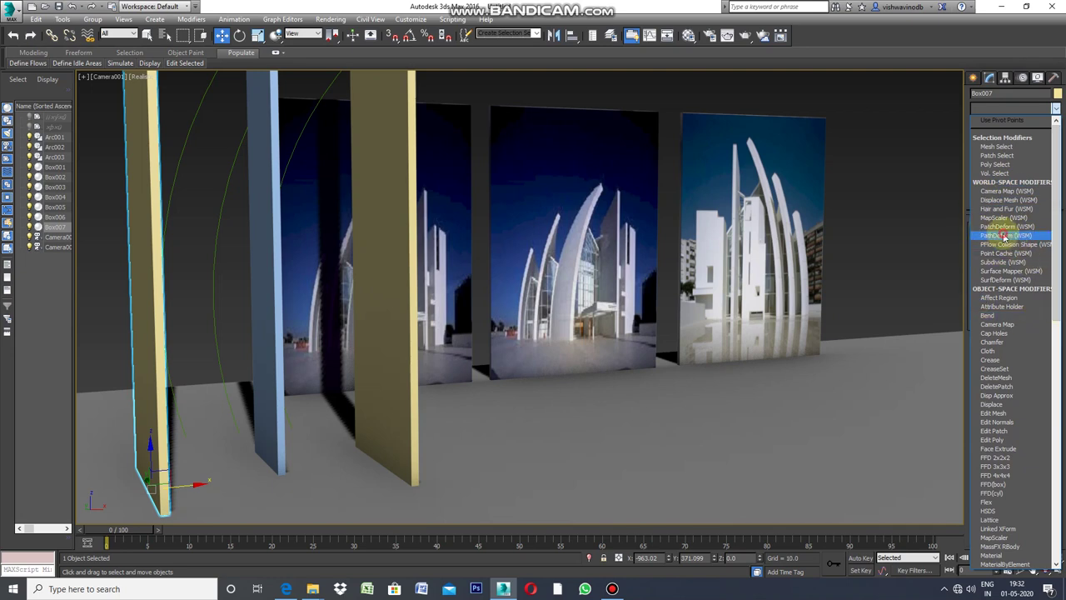
left_click(1006, 235)
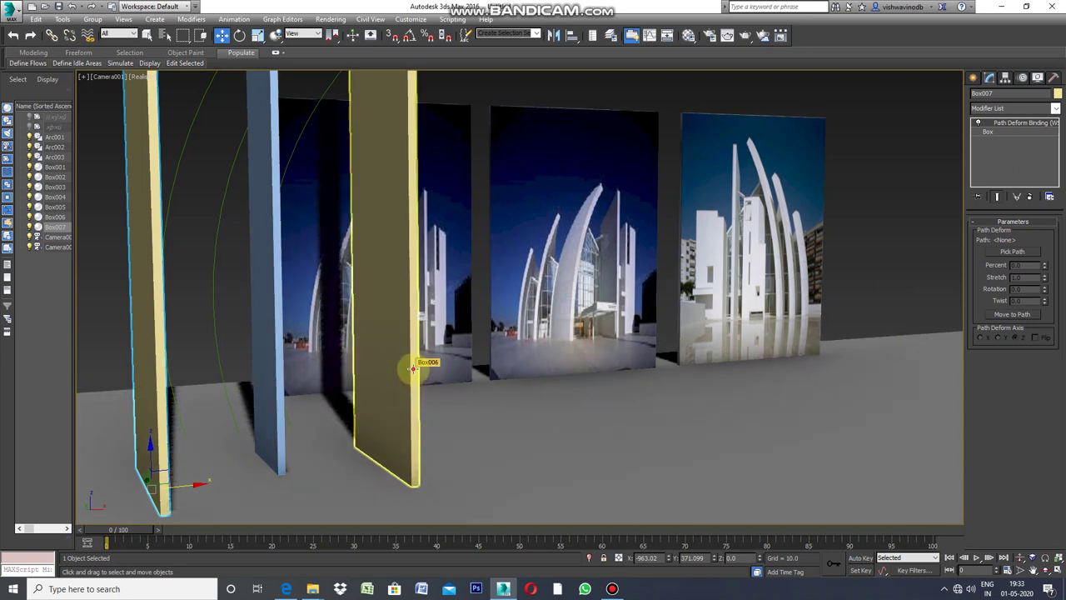
left_click(412, 367)
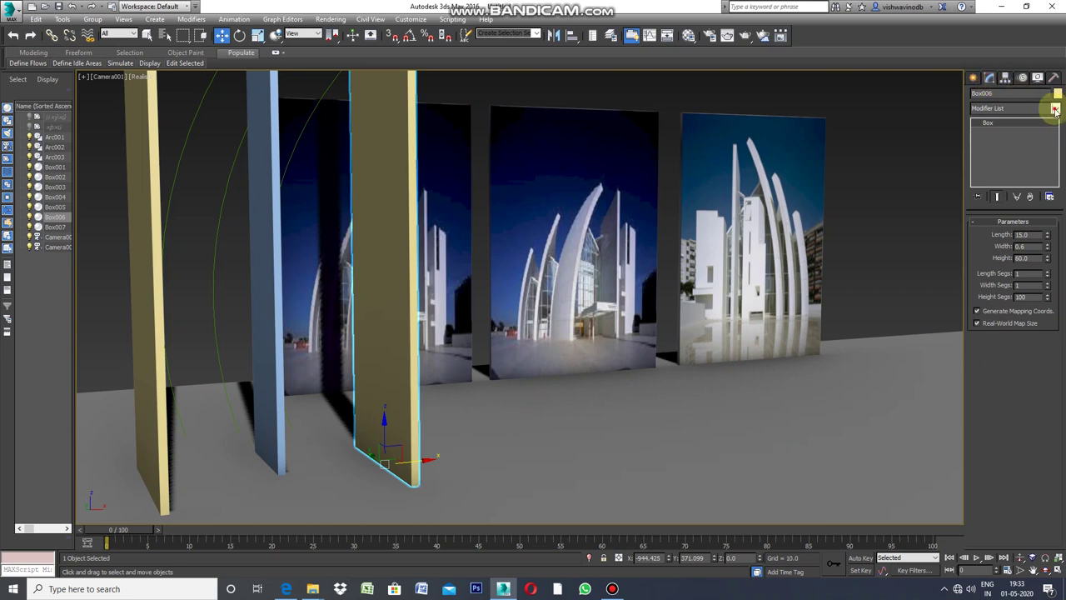
Step: Give Box006 Path Deform Binding and bend it along Arc003 with Move to Path
left_click(1055, 109)
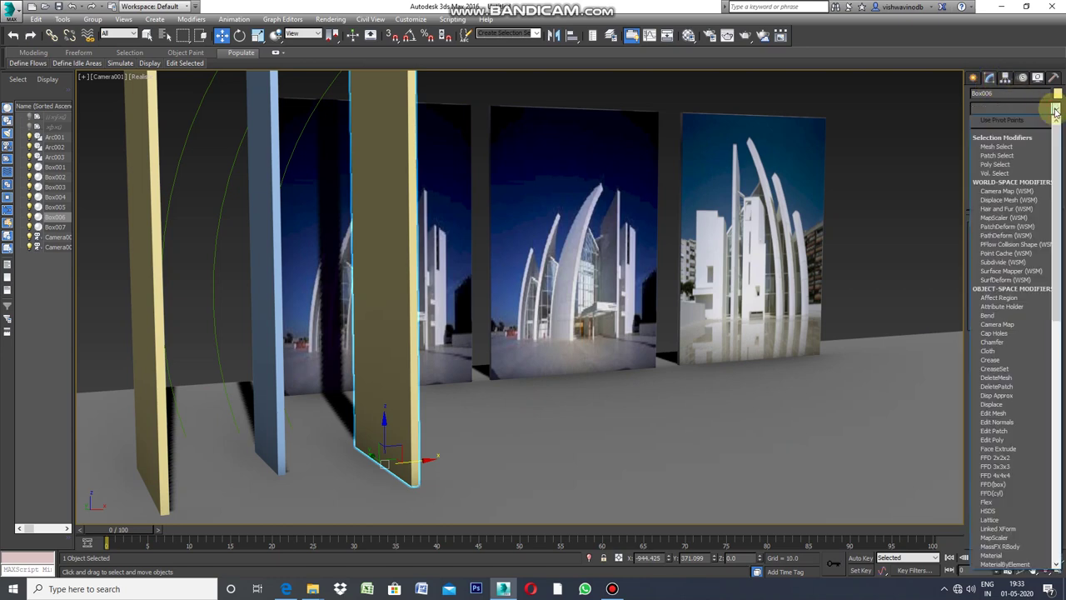
left_click(1011, 241)
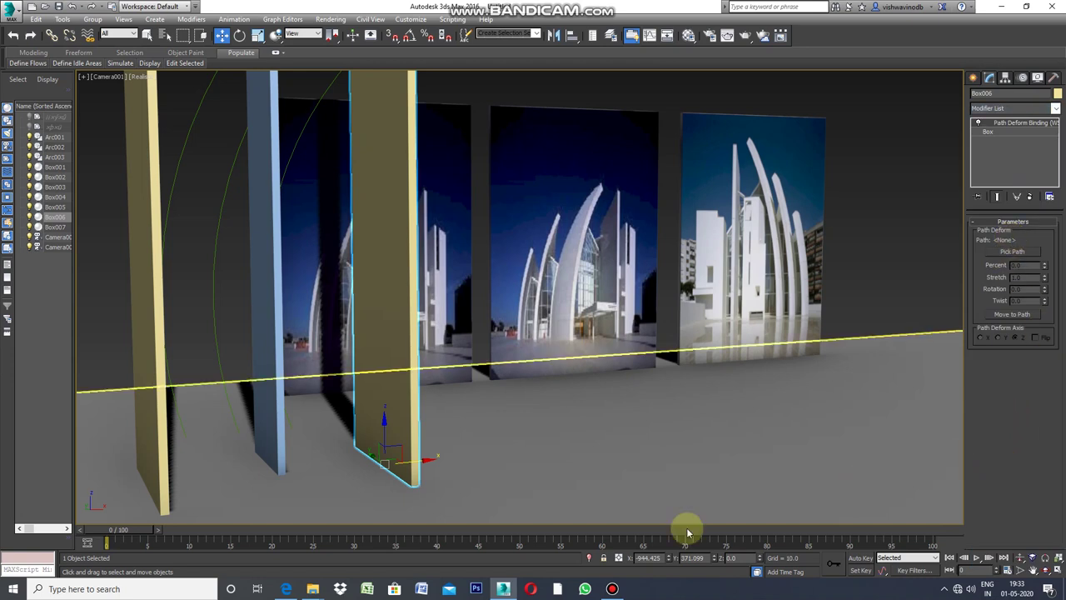
left_click(1013, 251)
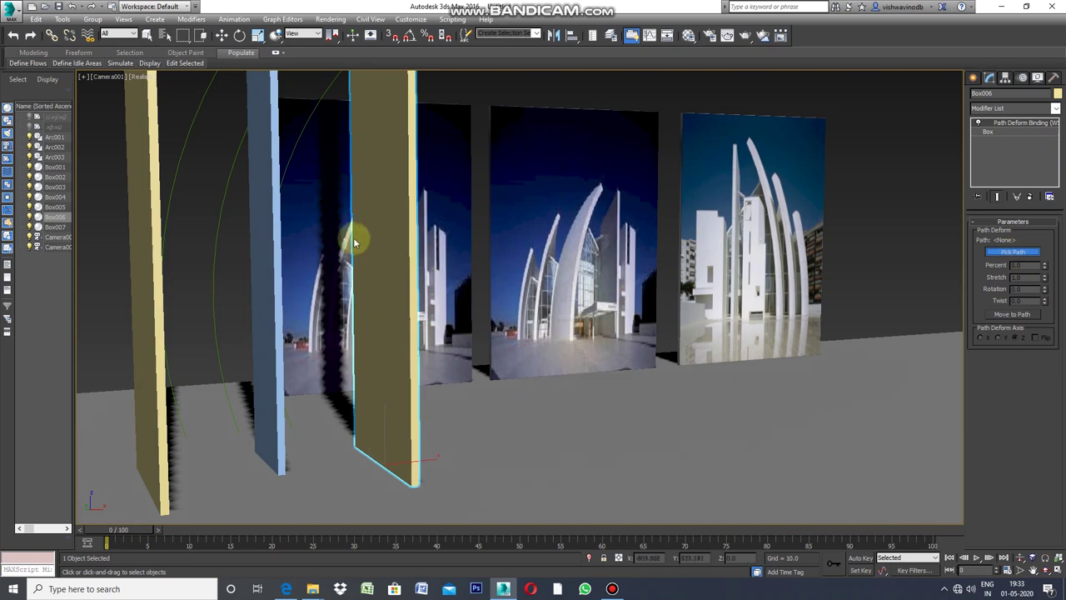
left_click(179, 157)
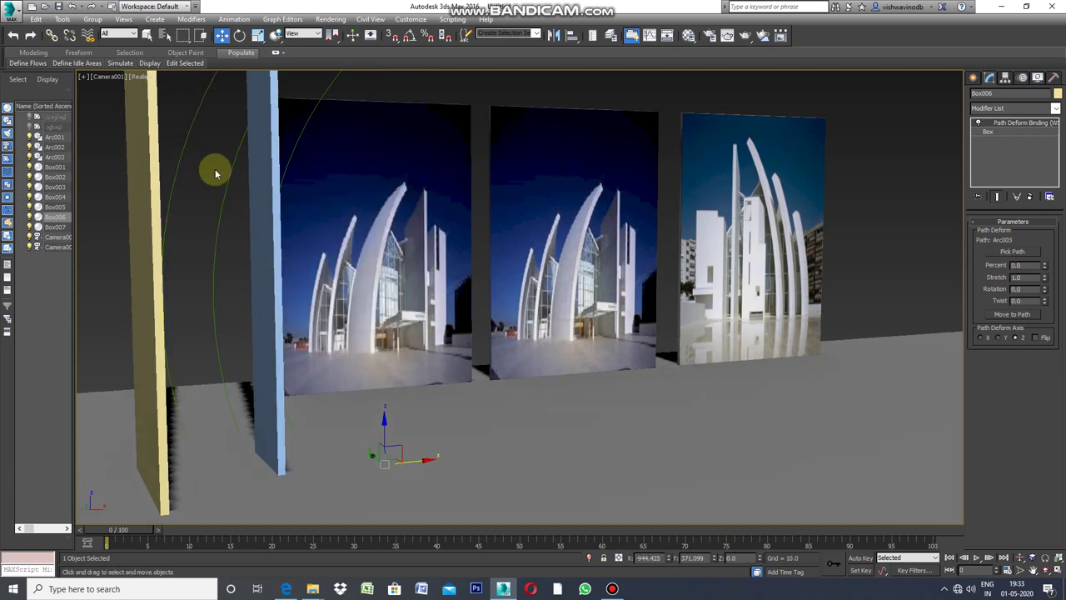
left_click(1023, 316)
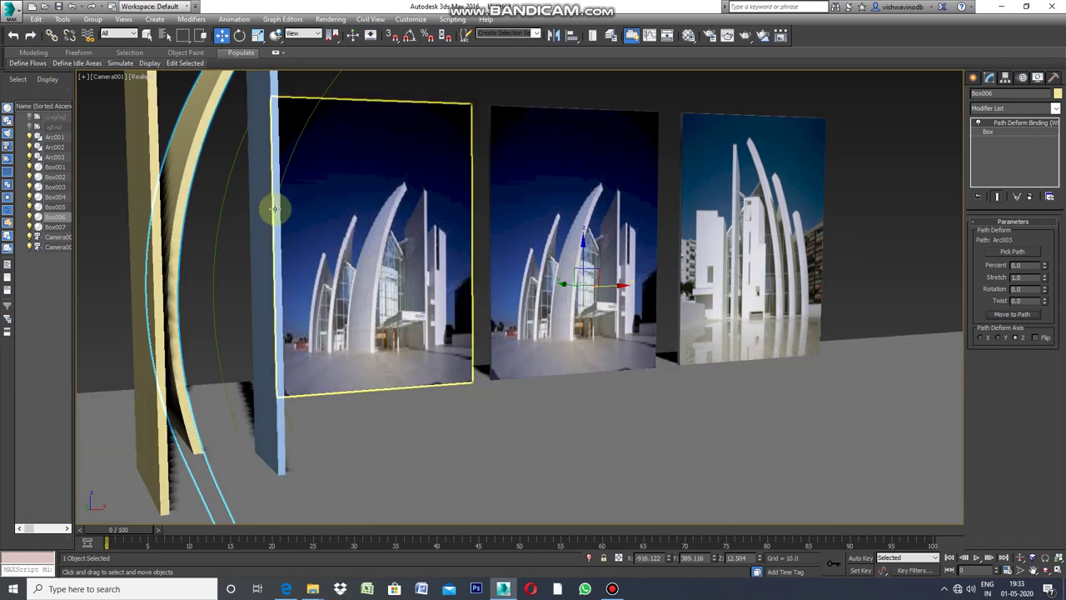
left_click(148, 137)
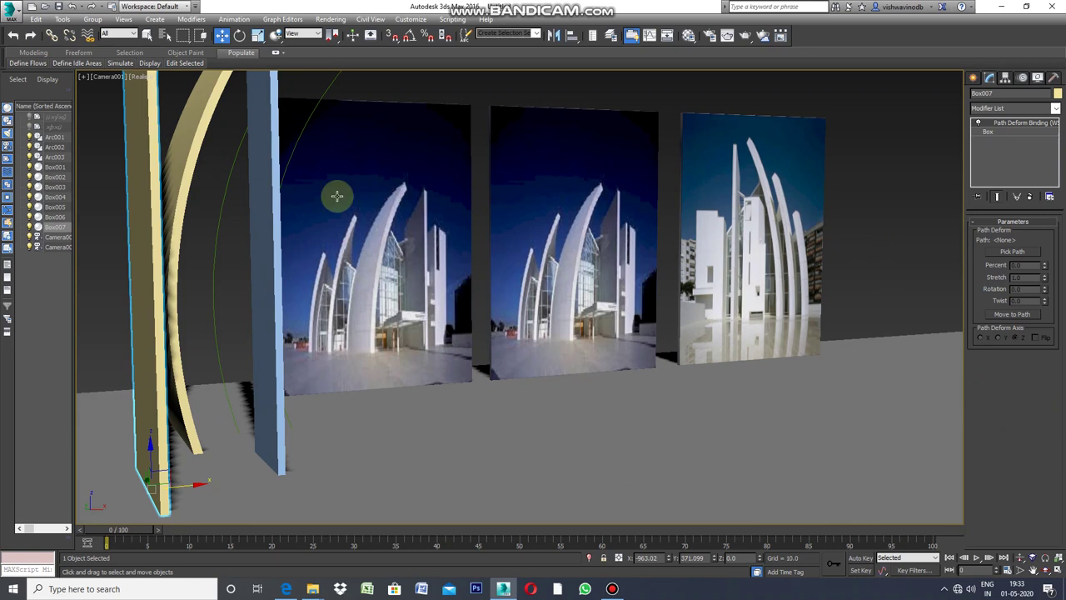
Step: Bend Box007 along Arc002 with Move to Path, then select Box004
left_click(1013, 252)
left_click(217, 217)
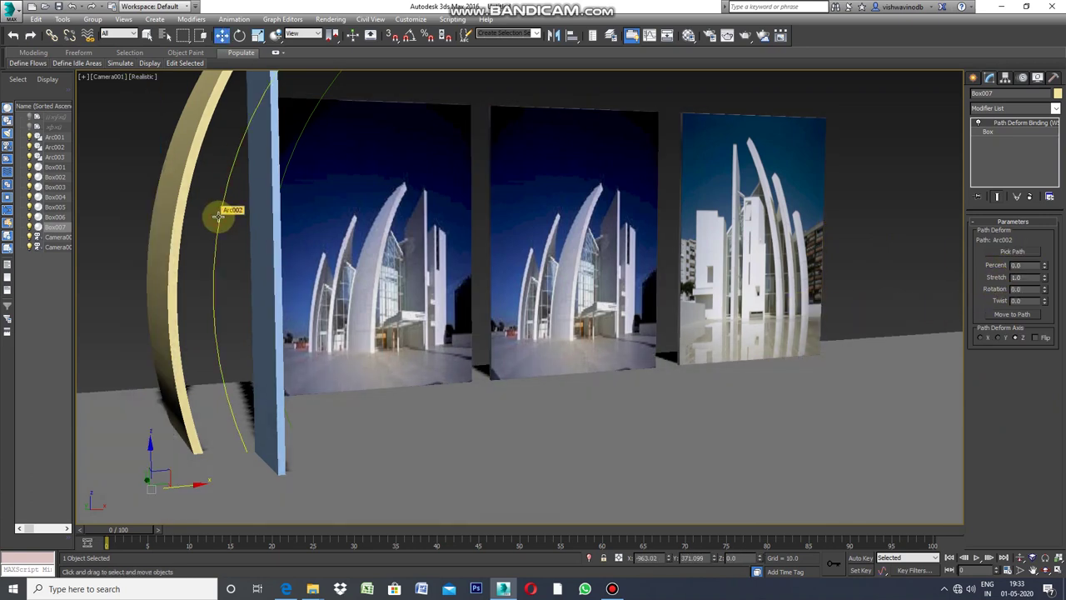
left_click(1018, 319)
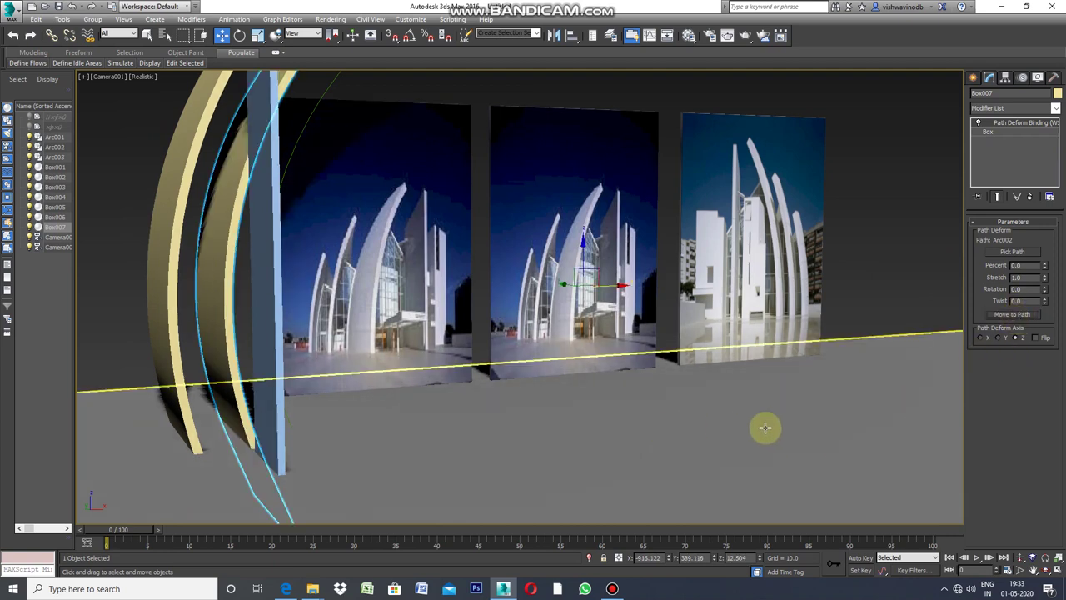
left_click(269, 261)
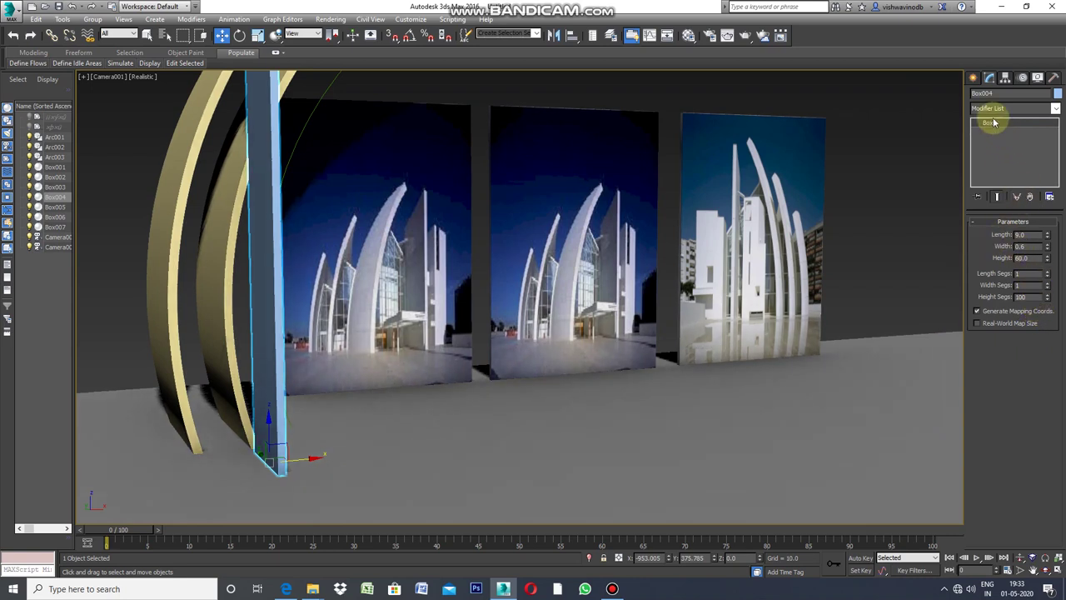
Step: Add PathDeform (WSM) to Box004 and bend it along Arc001 with Move to Path
left_click(1055, 111)
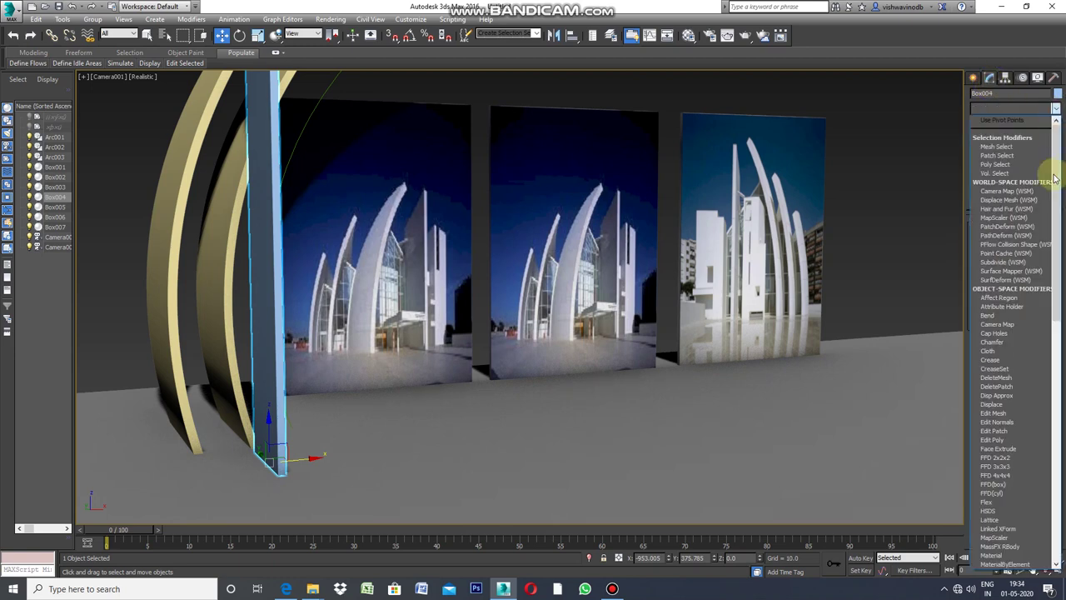
left_click(1012, 236)
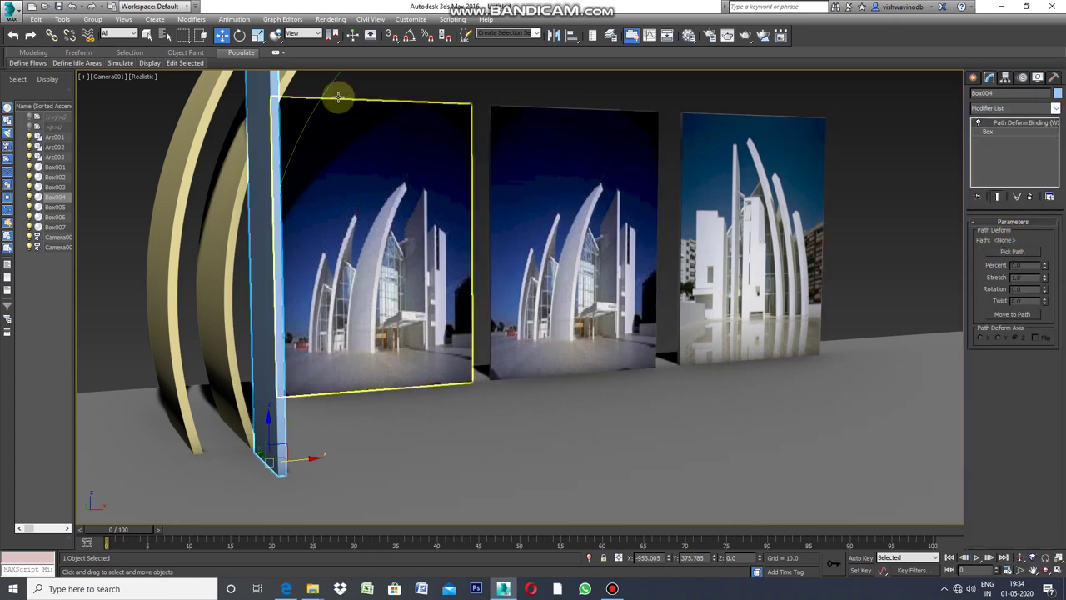
left_click(330, 84)
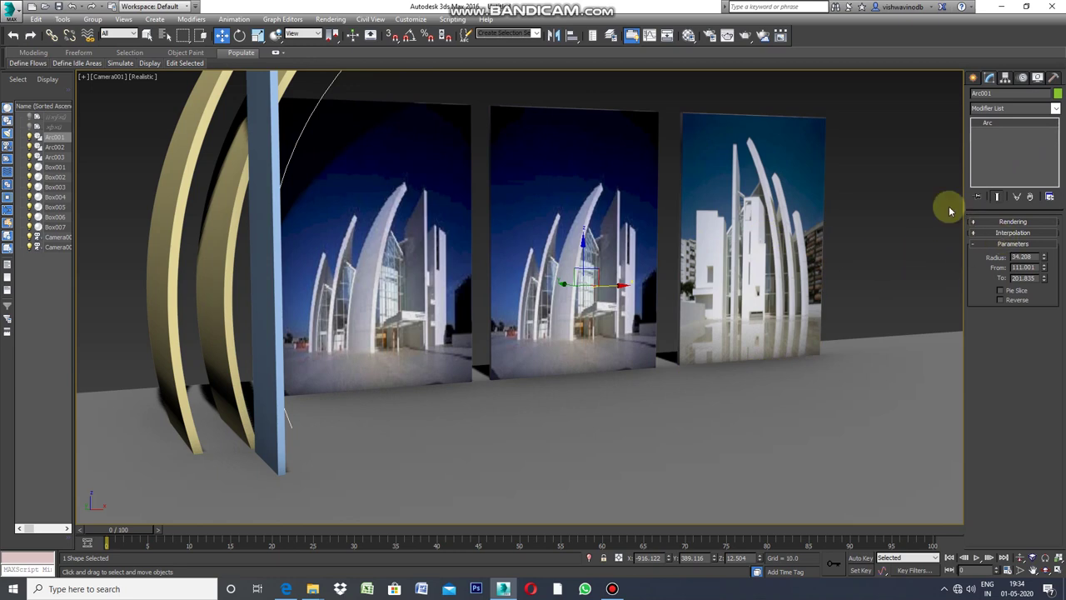
left_click(273, 127)
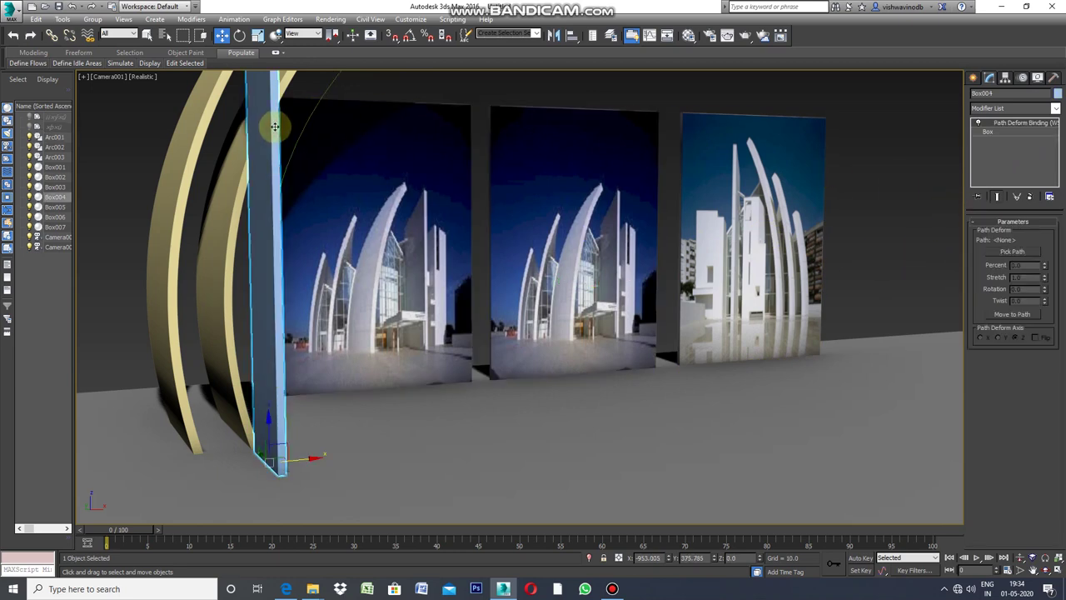
left_click(1020, 254)
left_click(331, 82)
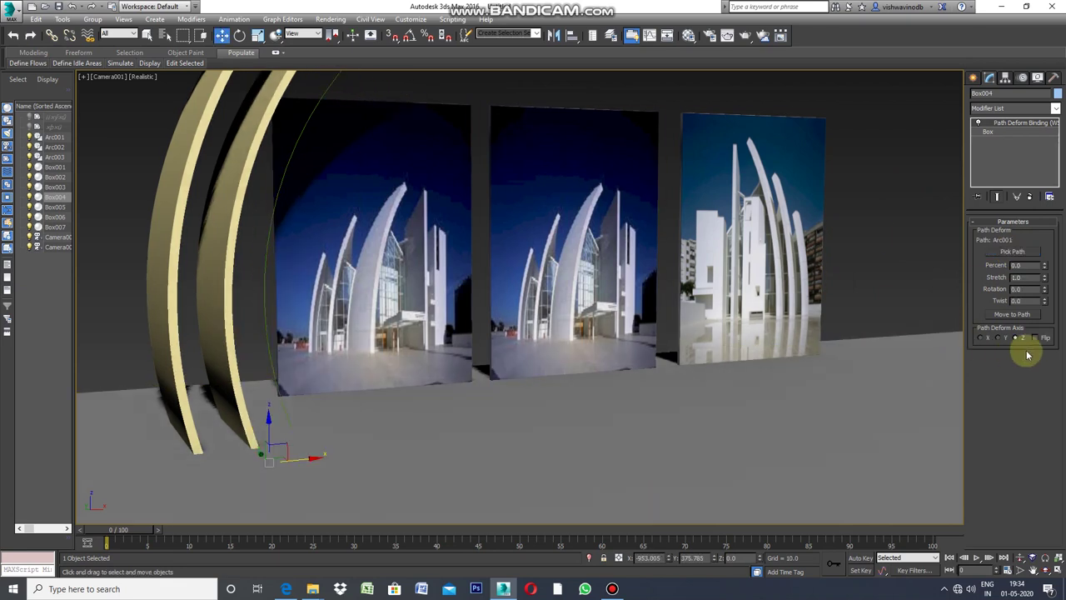
left_click(1018, 315)
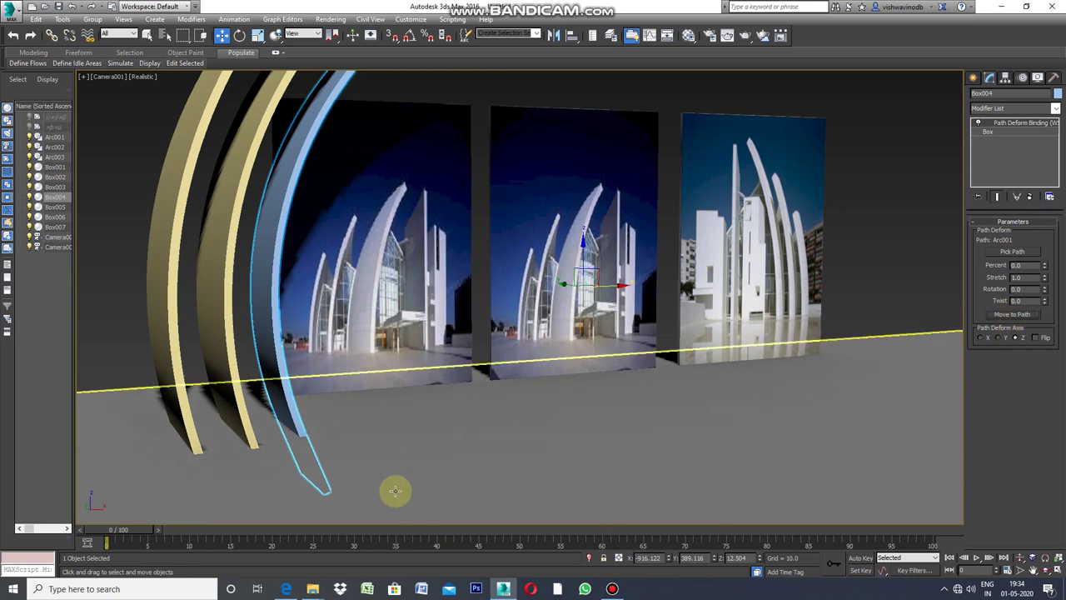
Step: Clear the selection and open the Material Editor
left_click(84, 78)
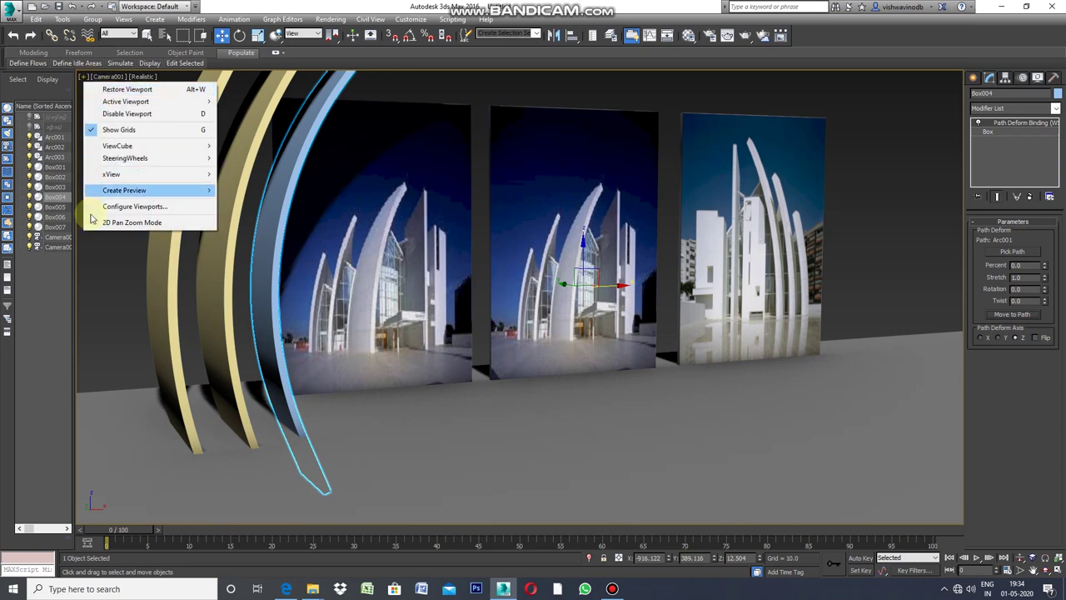
left_click(112, 303)
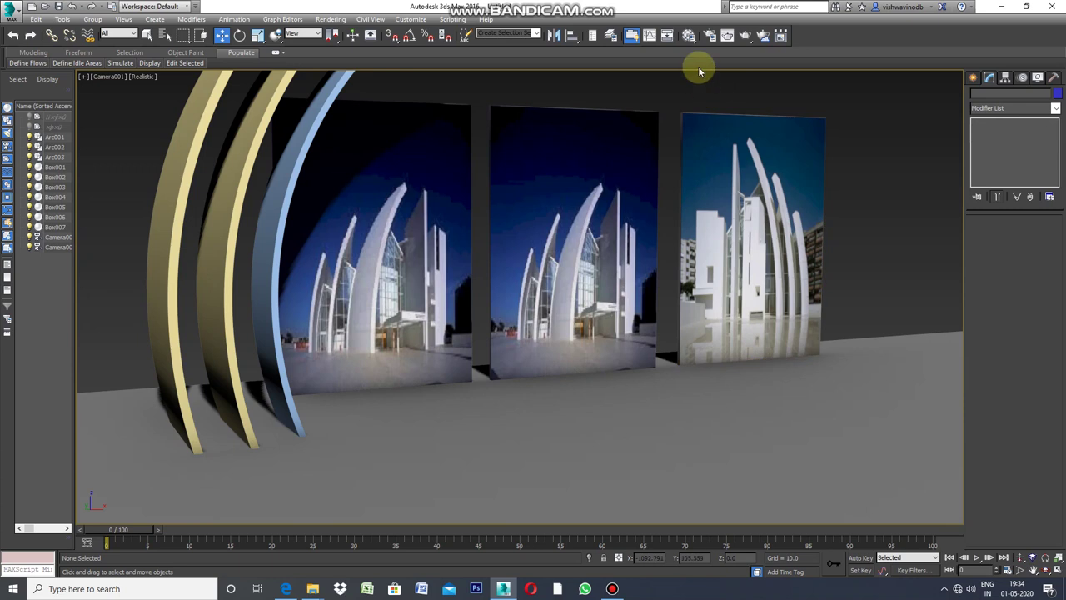
left_click(689, 36)
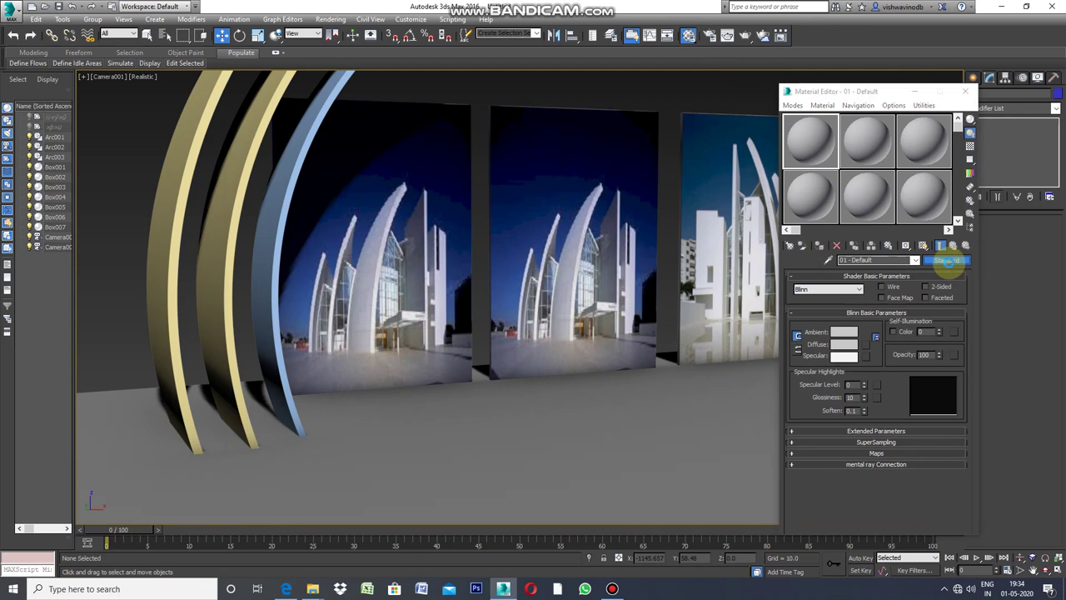
Step: Make material 01 - Default Architectural with near-white diffuse and luminance 650 cd/m²
left_click(948, 262)
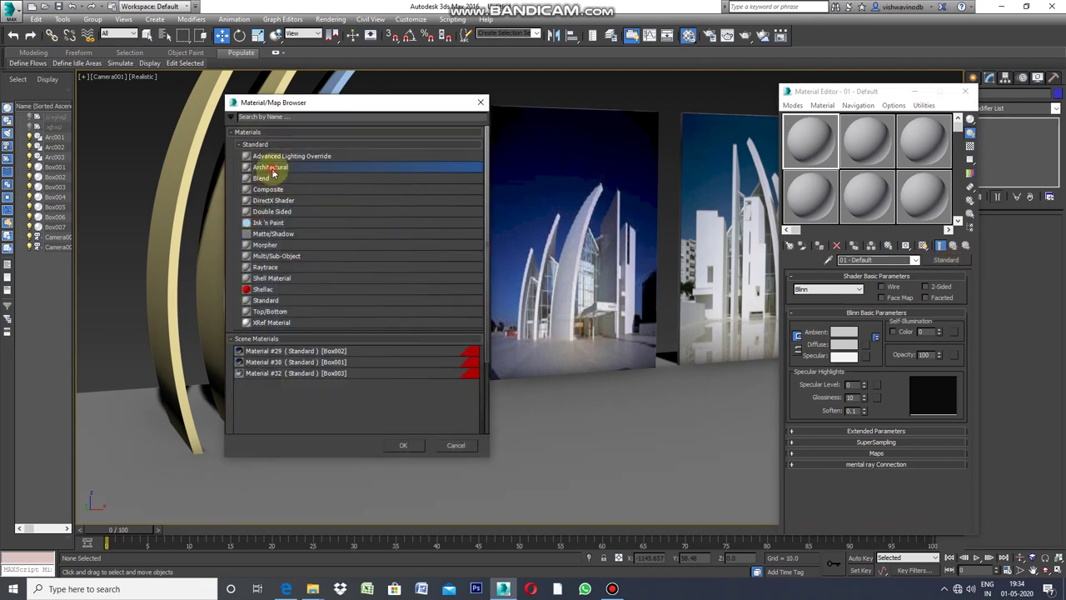
left_click(403, 445)
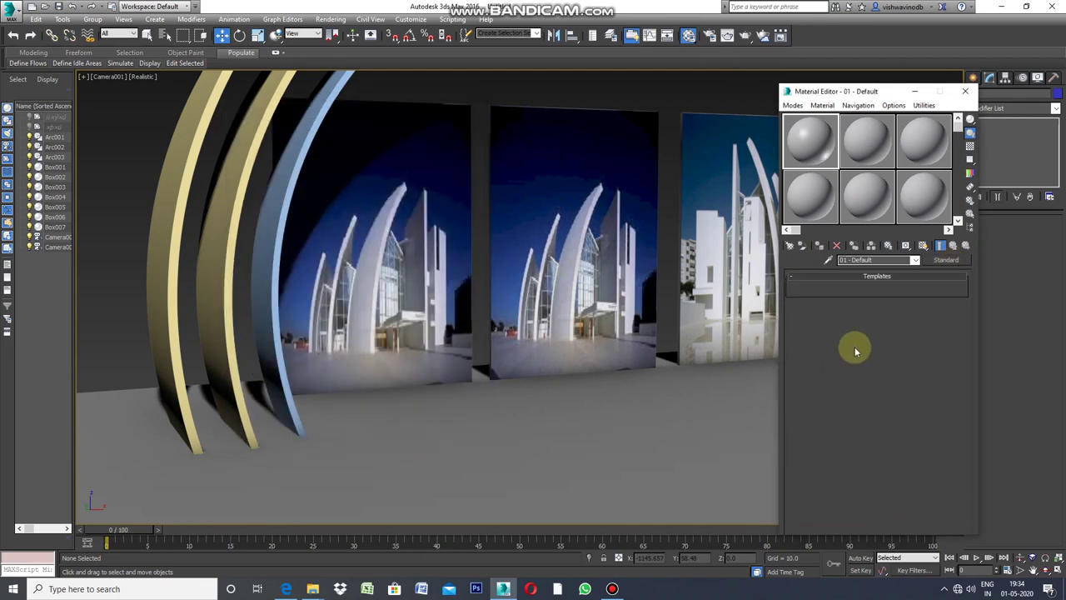
left_click(861, 319)
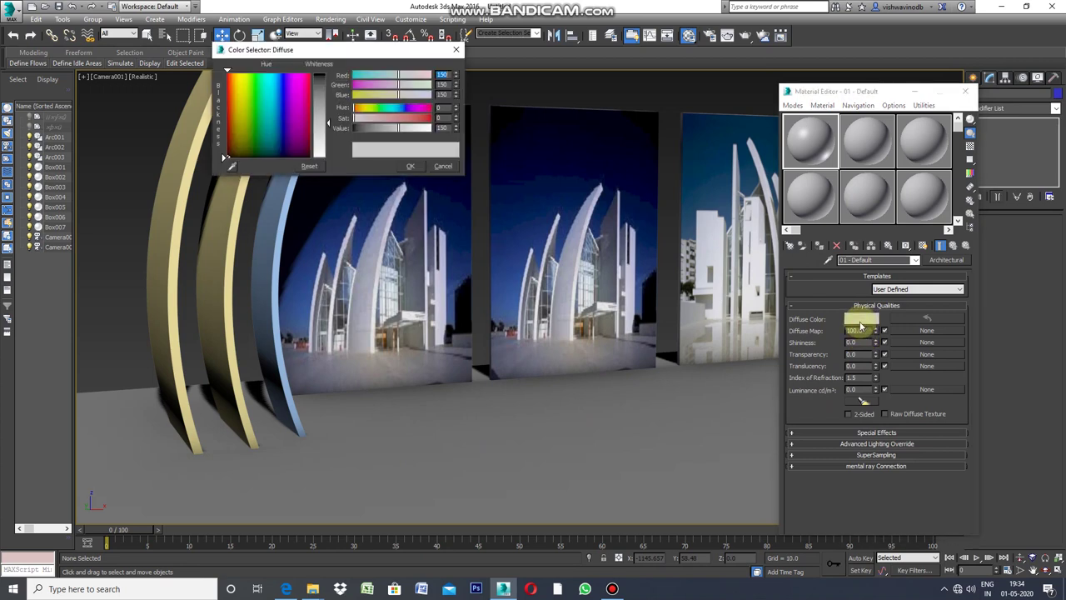
left_click_drag(329, 125, 328, 155)
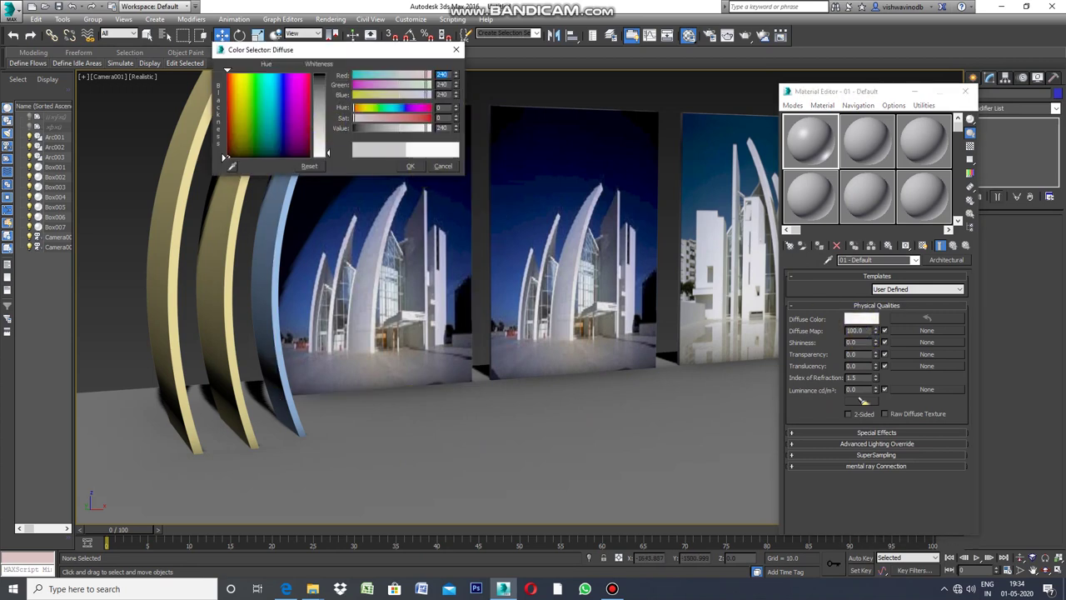
left_click(410, 168)
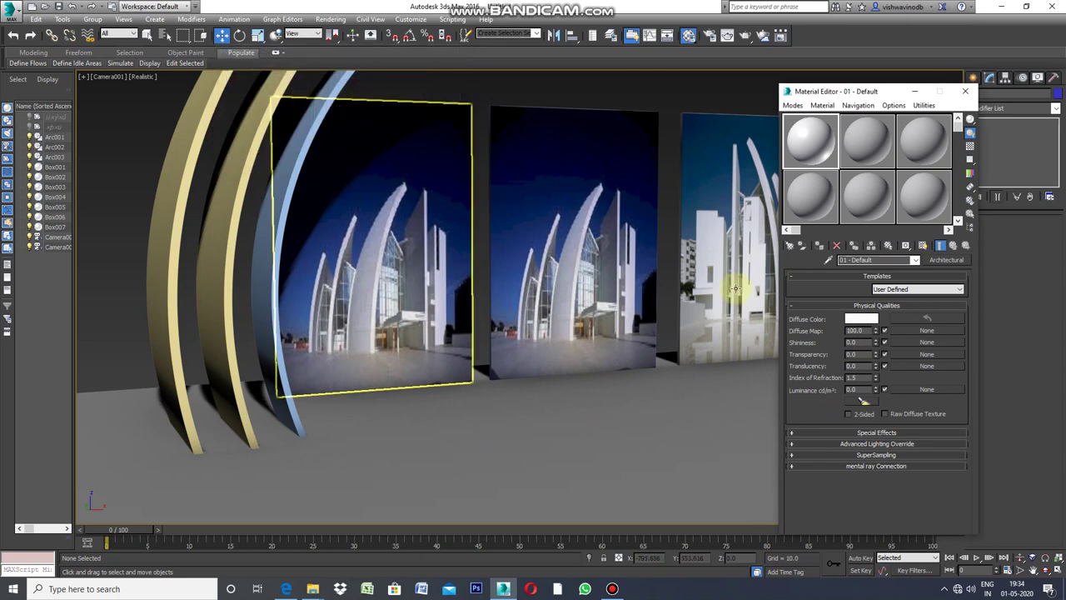
left_click(858, 391)
type("650")
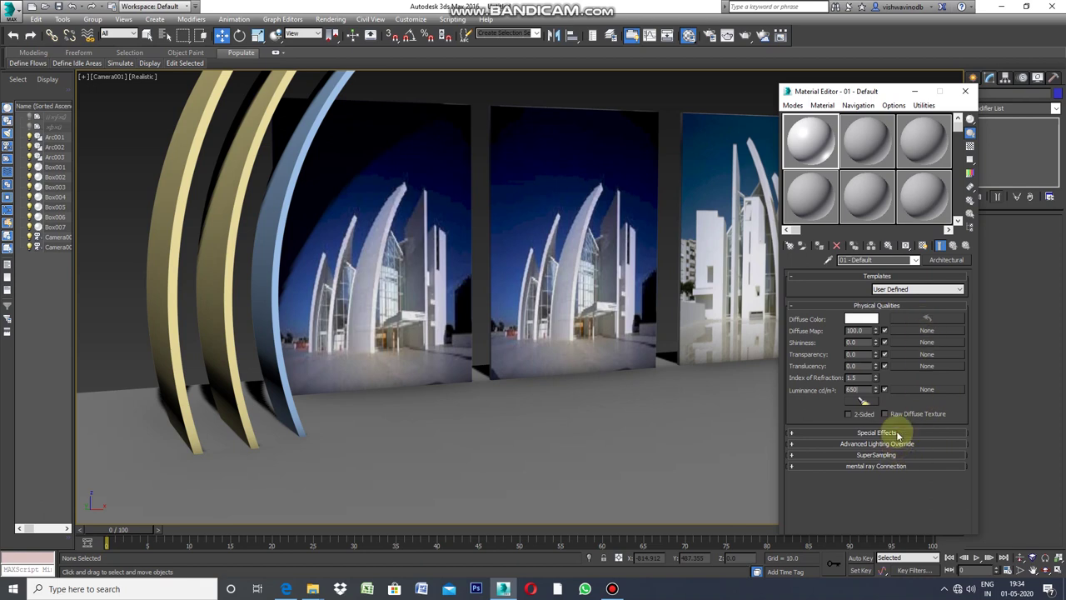
left_click(825, 149)
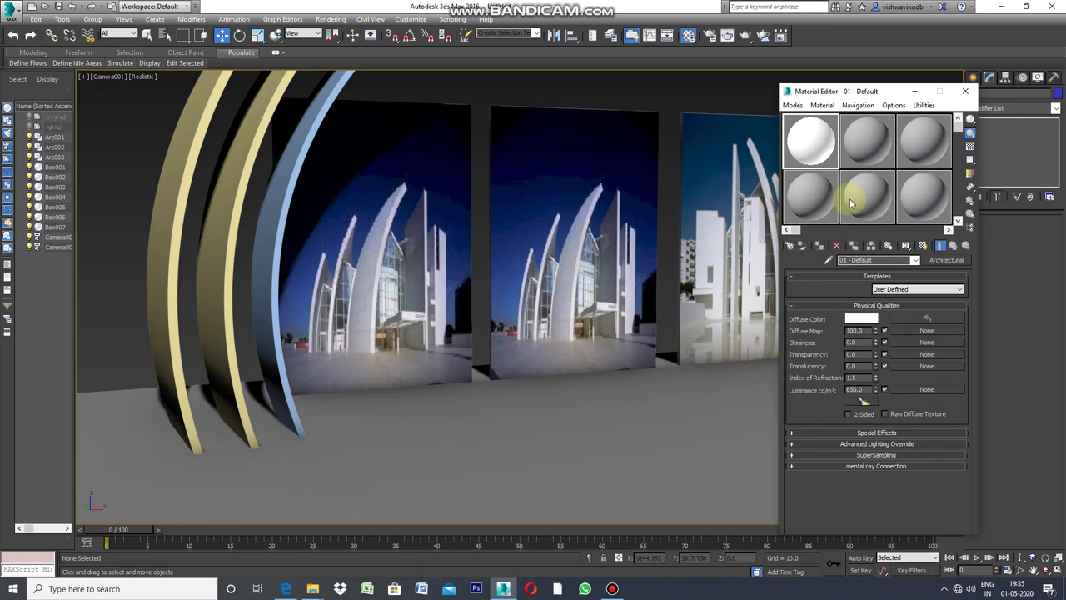
Step: Assign the white material to the two yellow fins and the third fin, then minimize the editor
left_click(147, 38)
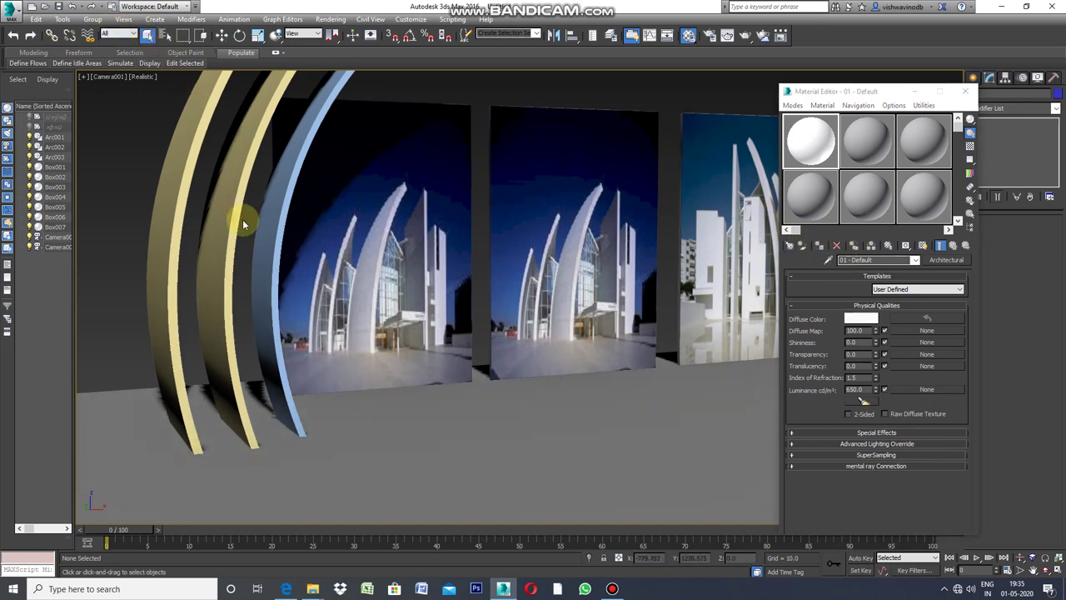
left_click_drag(243, 223, 146, 246)
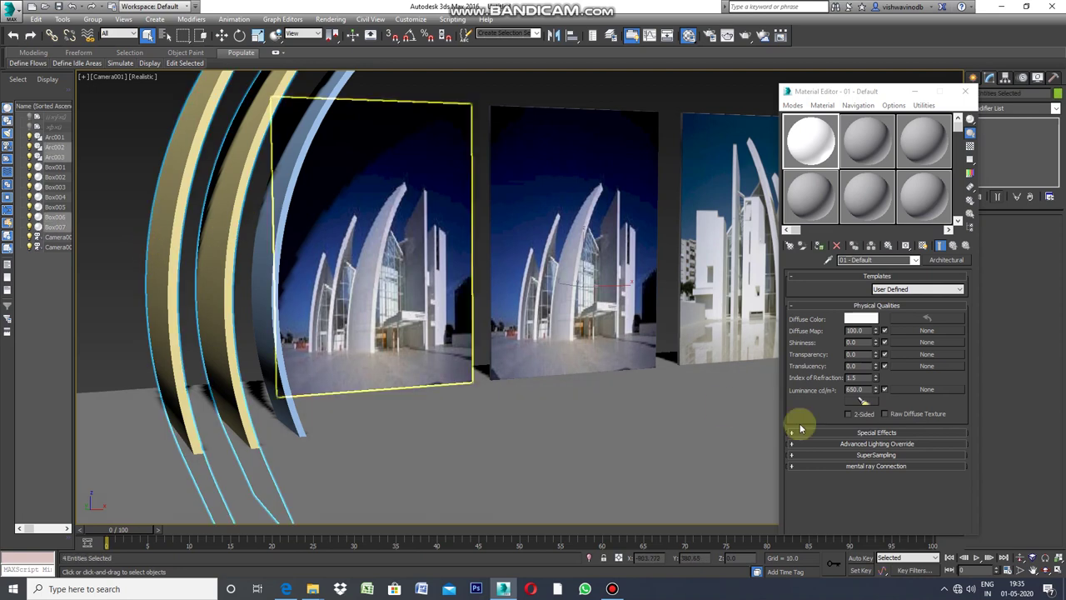
left_click(820, 246)
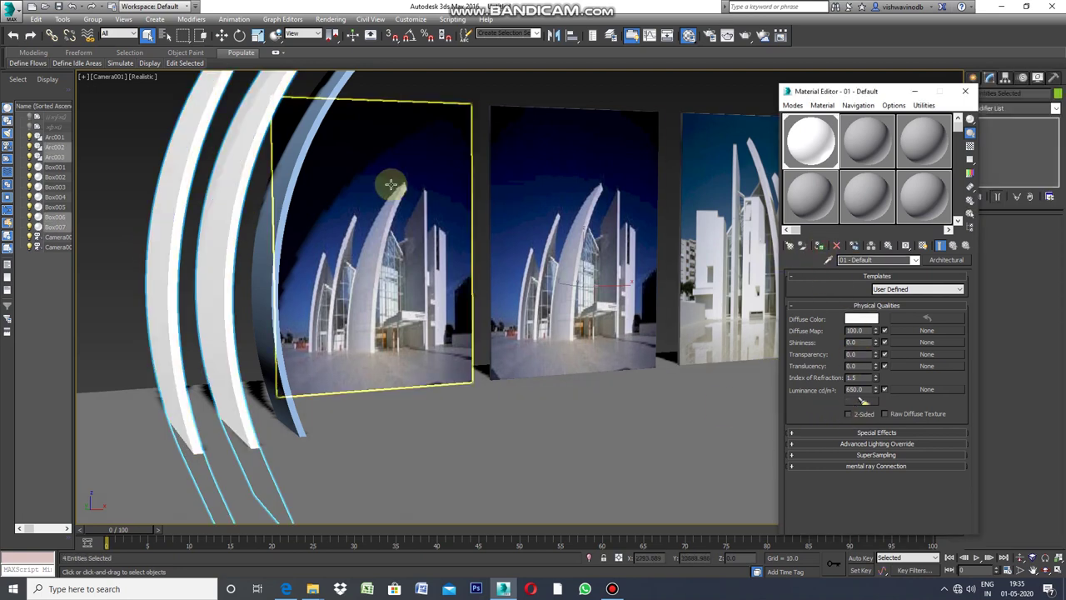
left_click(324, 130)
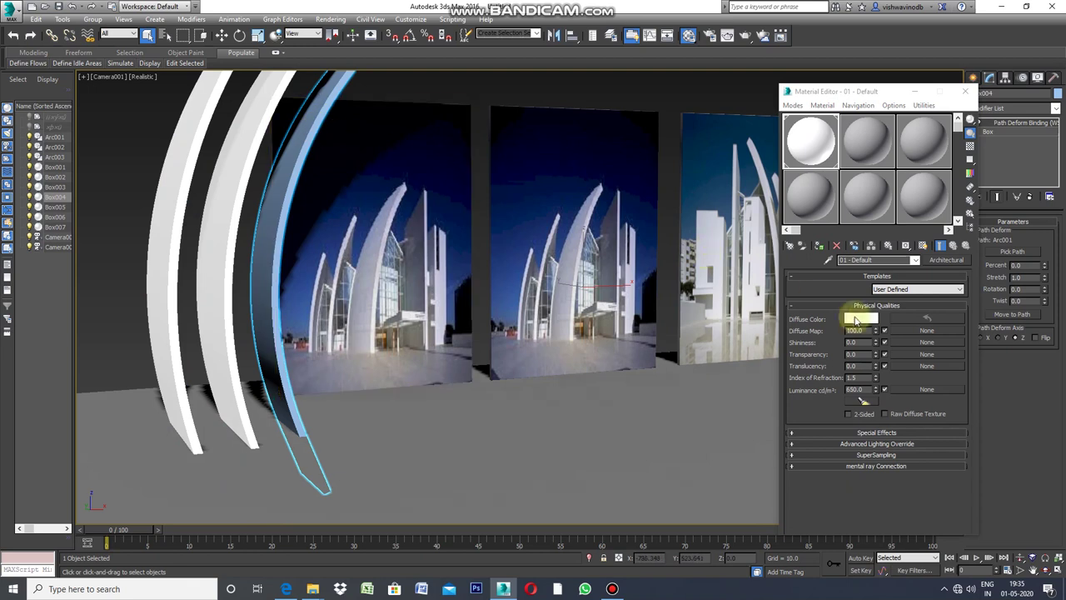
left_click(821, 245)
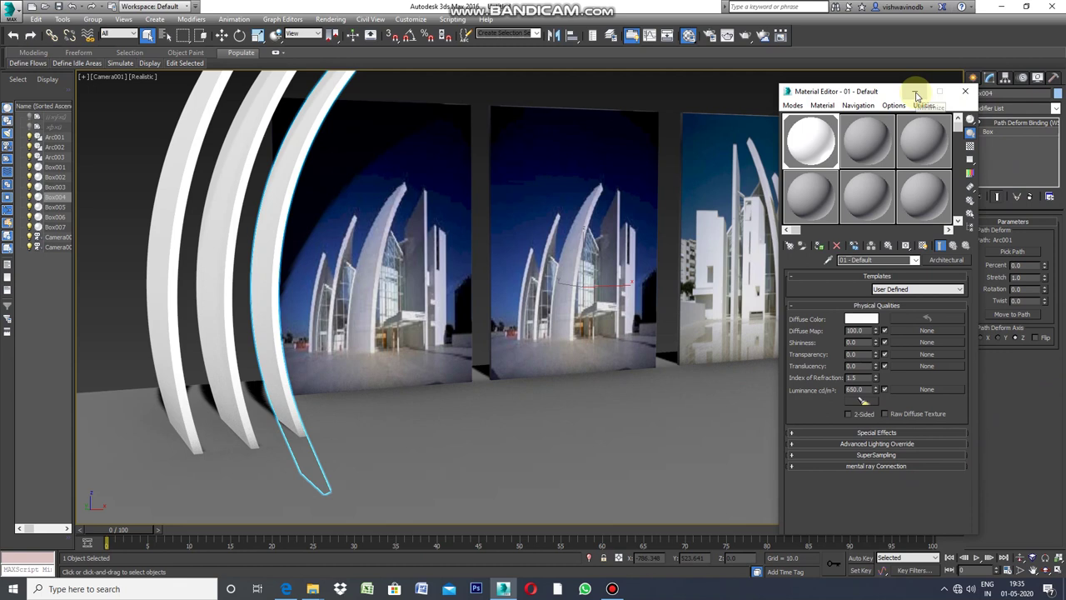
left_click(916, 96)
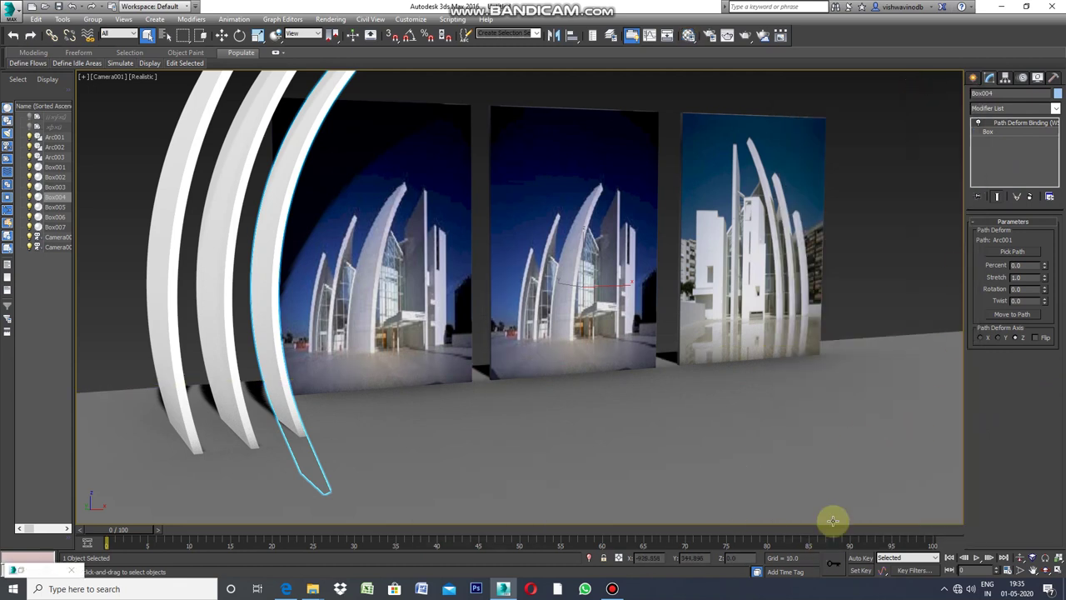